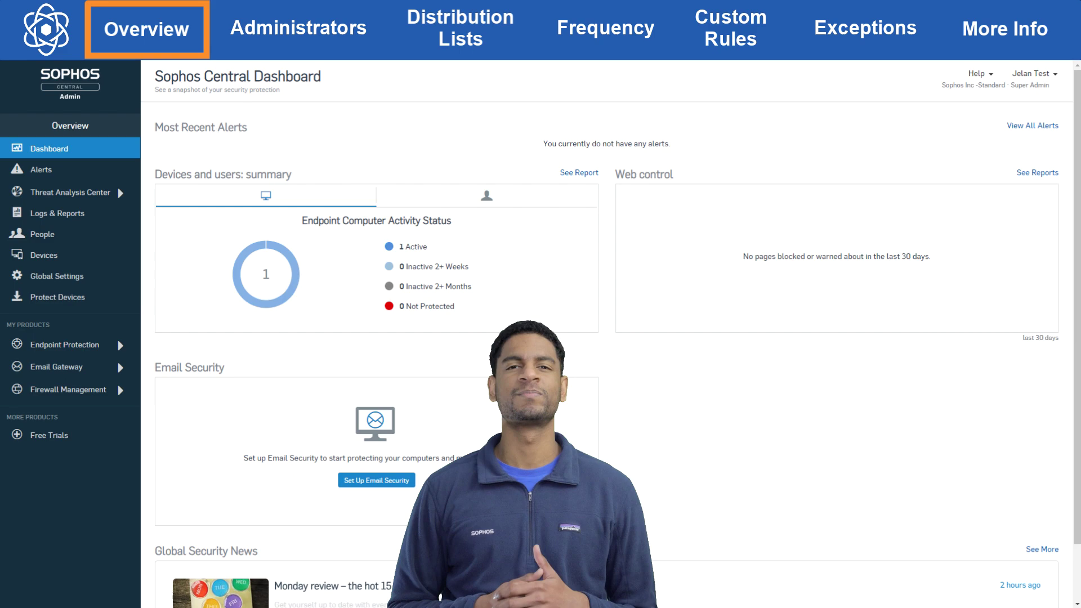
Open Configure email alerts from Global Settings and toggle the first administrator's alerts off, then back on
click(114, 284)
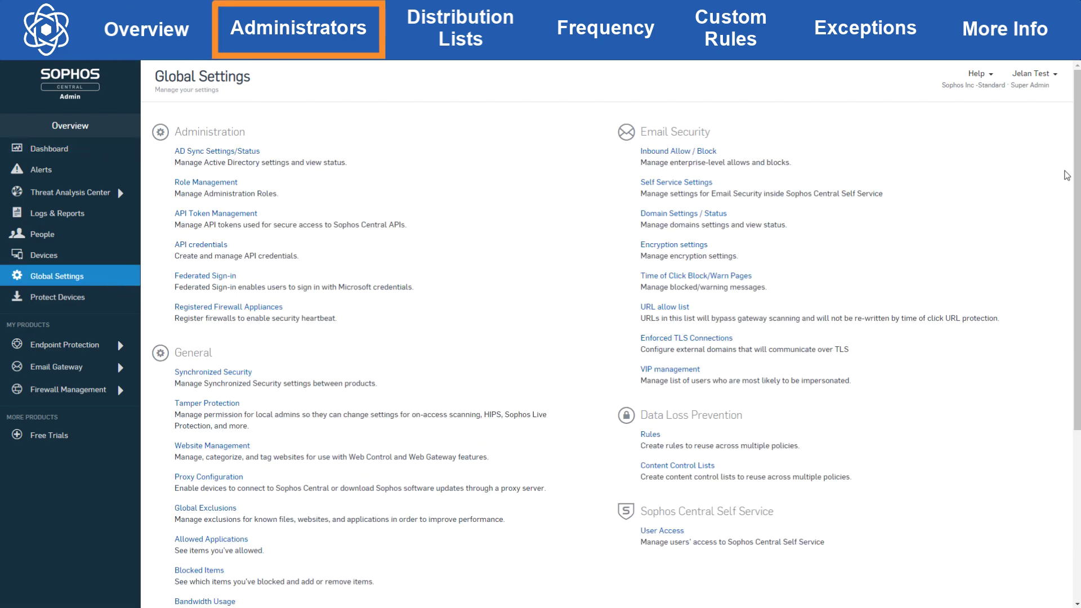
scroll(280, 422, down, 3)
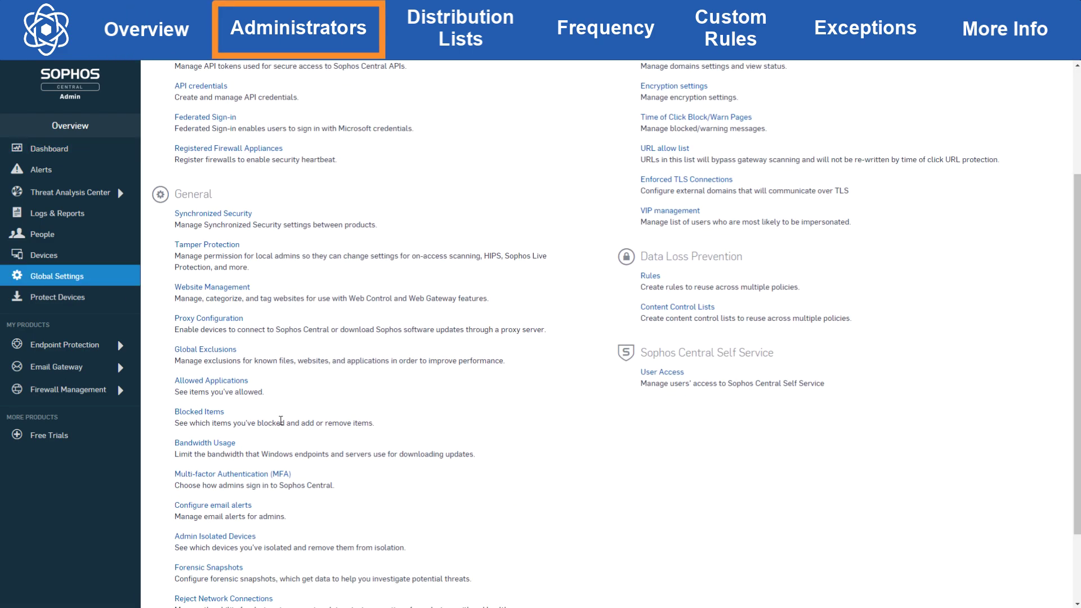
click(212, 506)
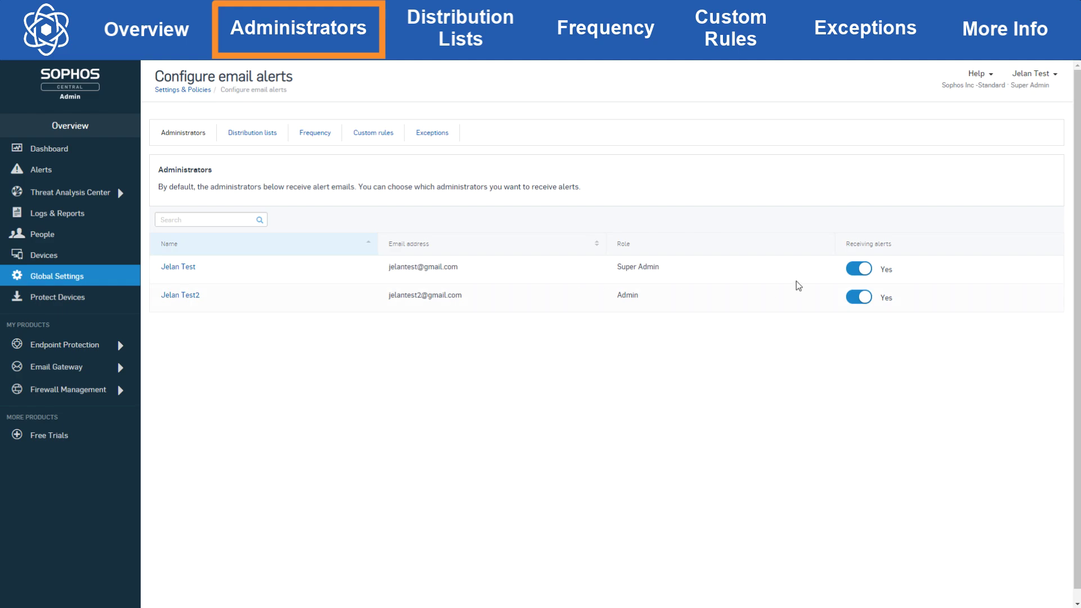
click(861, 271)
click(868, 275)
On the Distribution lists tab, start adding an email address, then cancel without saving
click(250, 142)
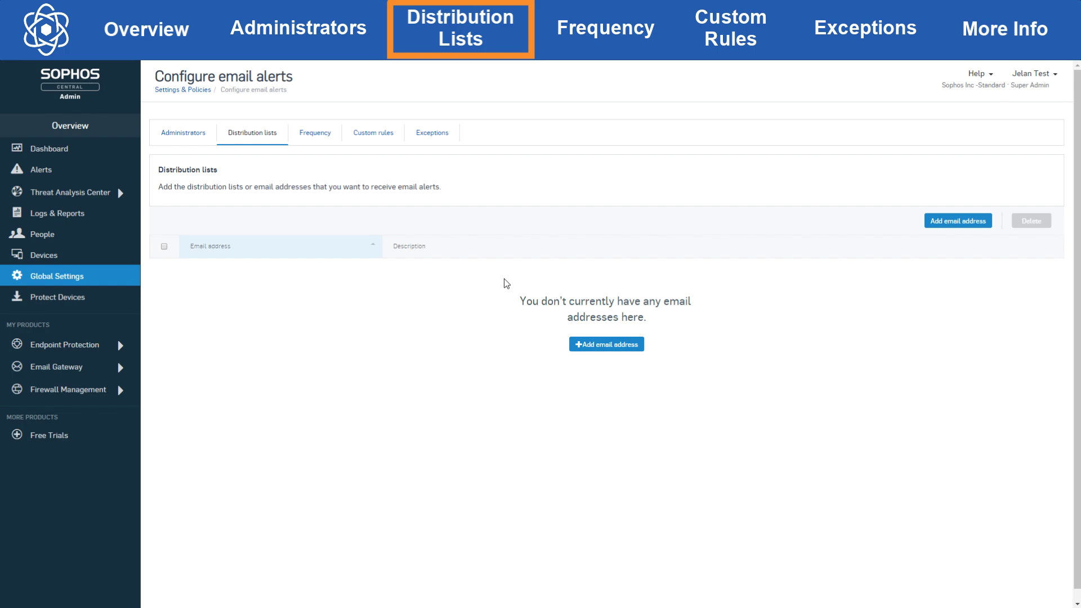
click(621, 345)
click(541, 154)
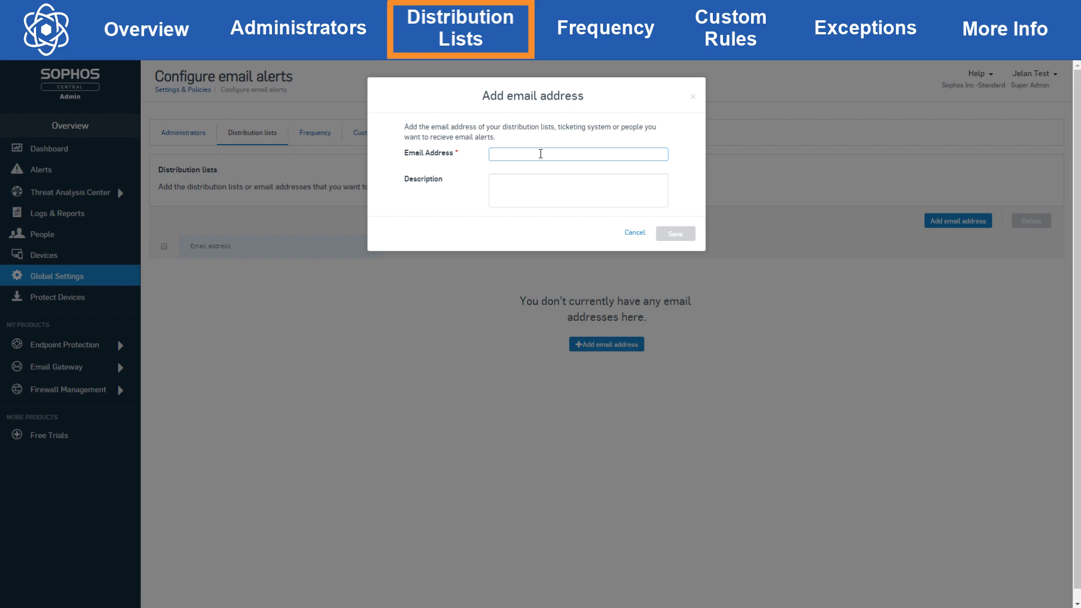
click(631, 233)
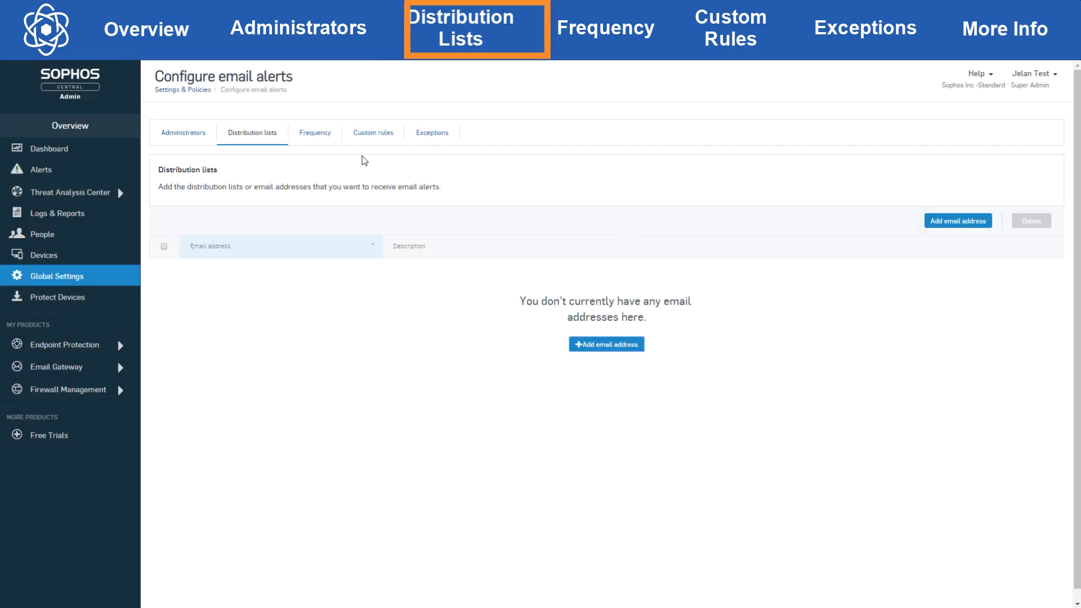
In the Frequency settings, try setting alert frequency by product, then by category
click(315, 144)
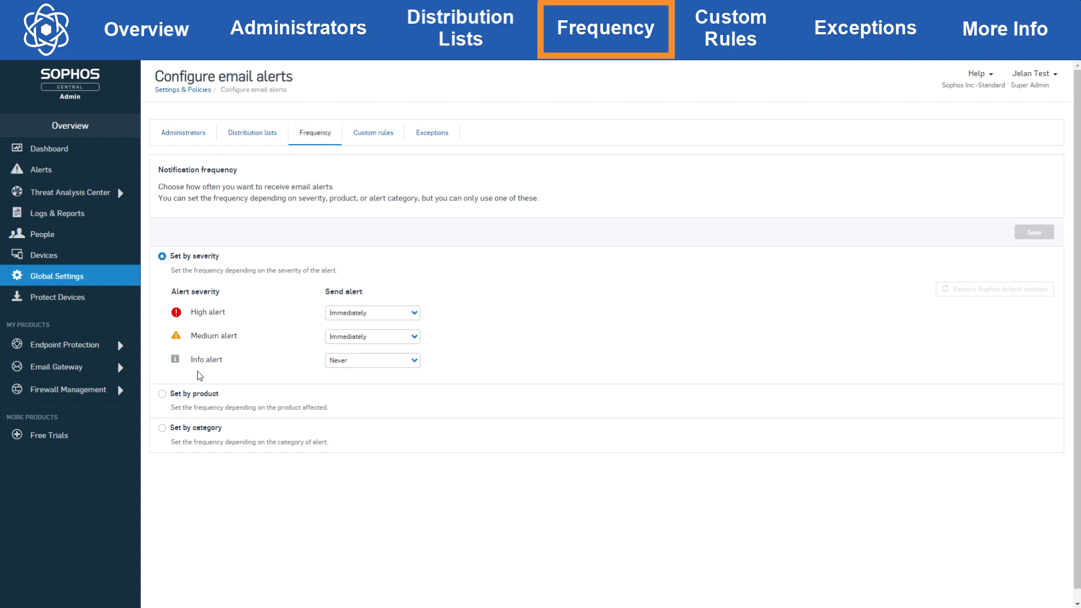
click(188, 394)
scroll(191, 397, down, 1)
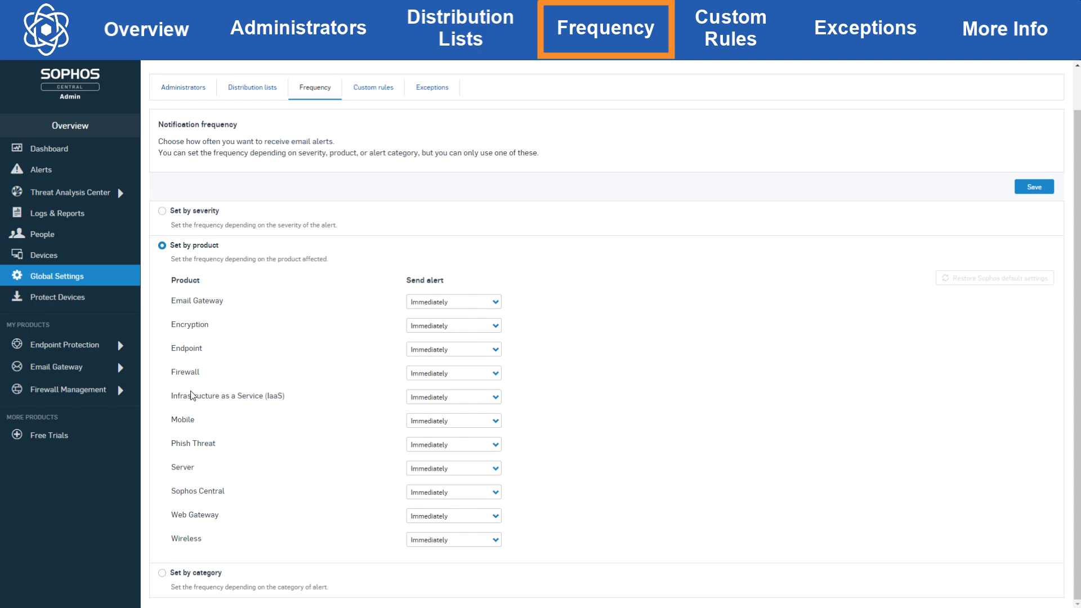
click(175, 573)
scroll(186, 563, down, 3)
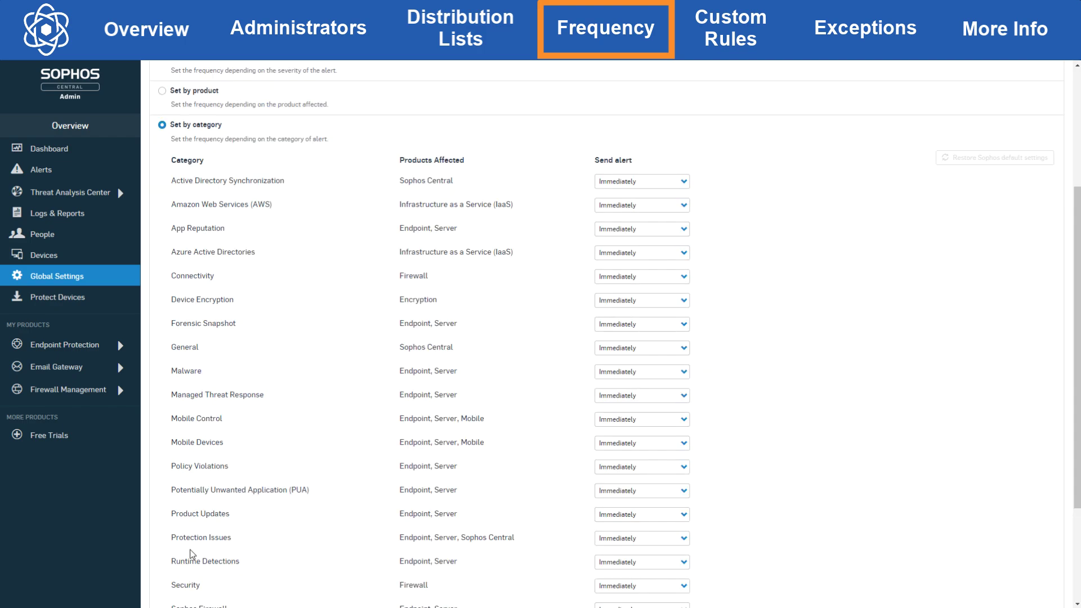
scroll(192, 552, down, 3)
scroll(190, 546, up, 5)
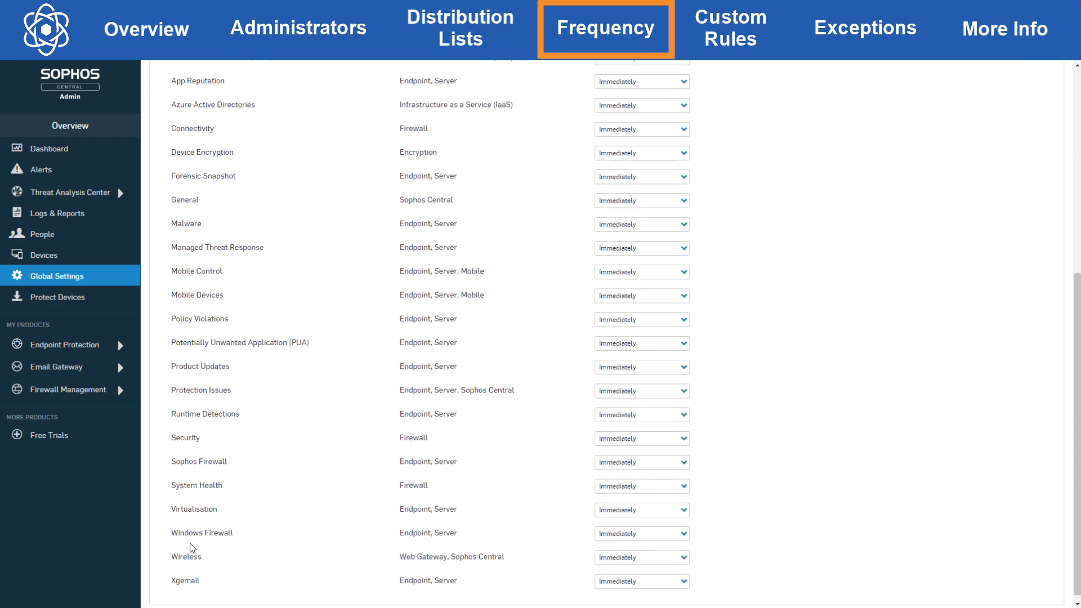
Return to frequency by severity and show the Medium alert frequency choices
click(197, 192)
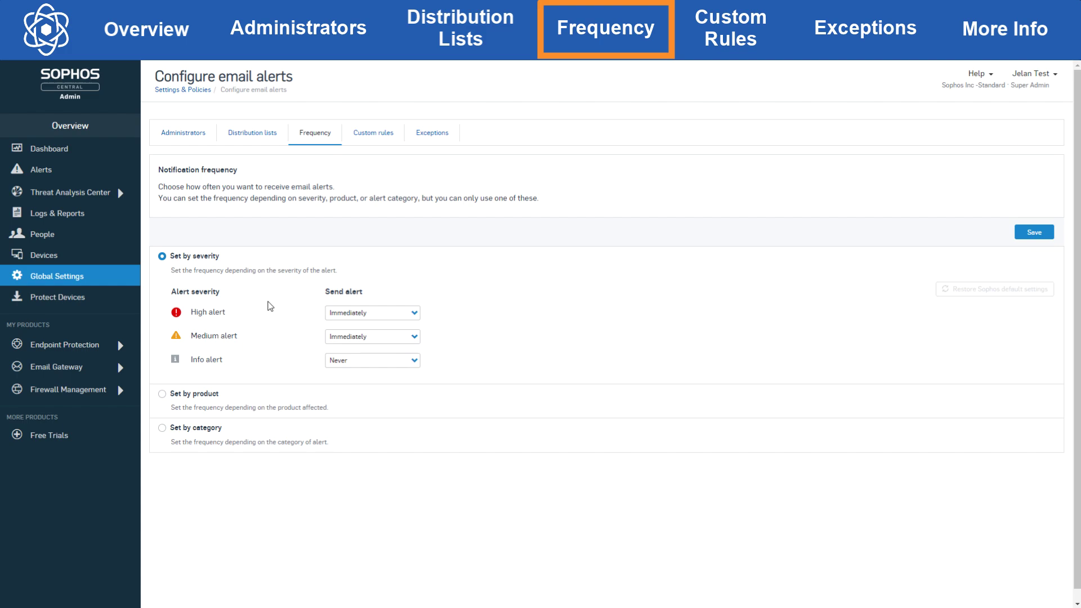
click(346, 337)
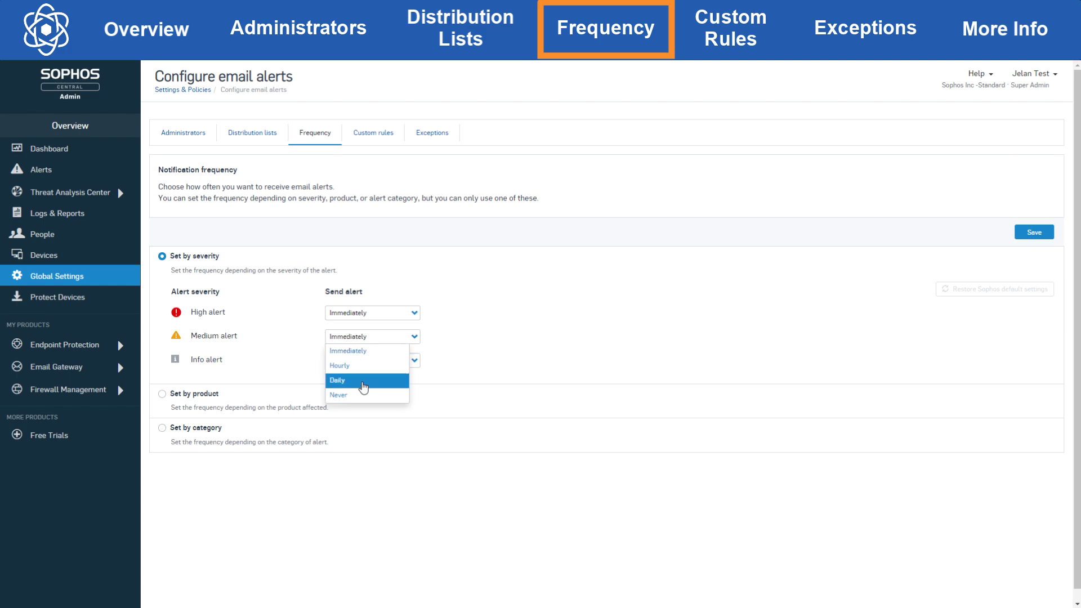
click(469, 360)
click(377, 338)
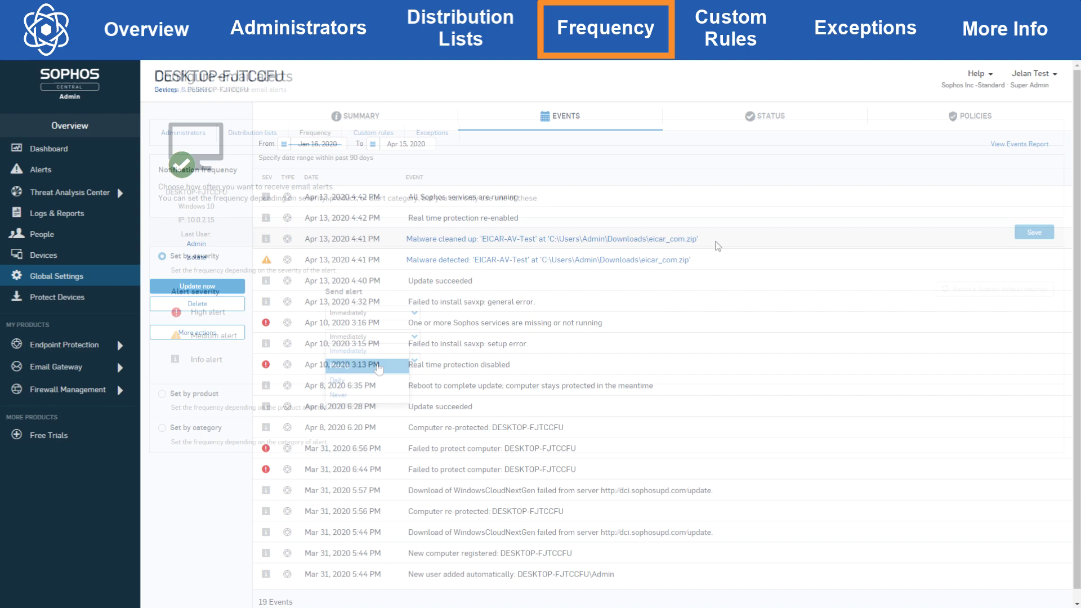
Keep Medium alerts at Immediately, save the frequency settings, and view the Custom rules list
click(481, 339)
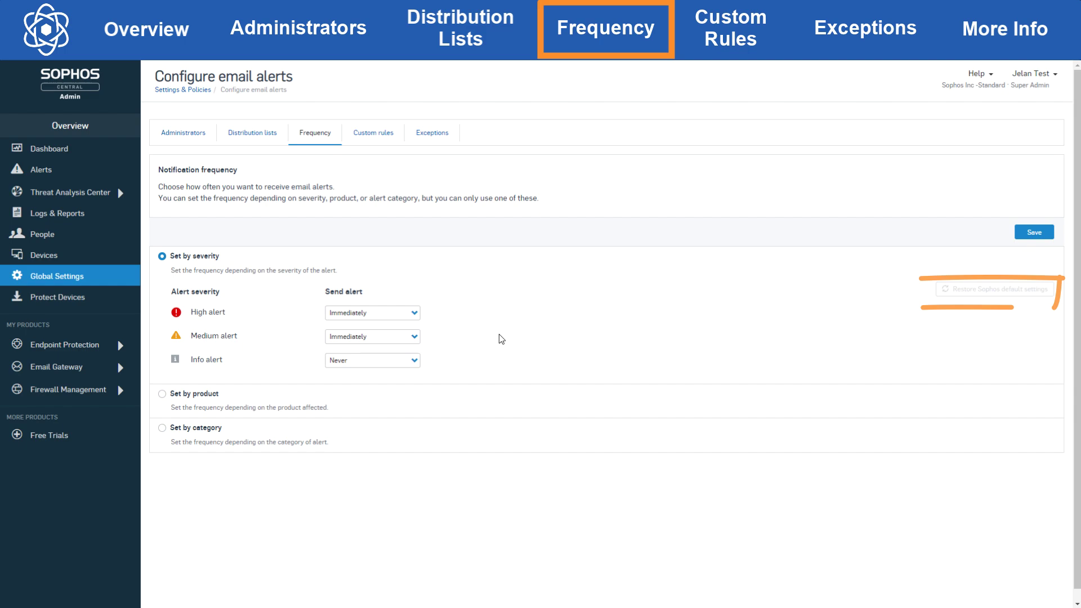
click(1023, 238)
click(373, 135)
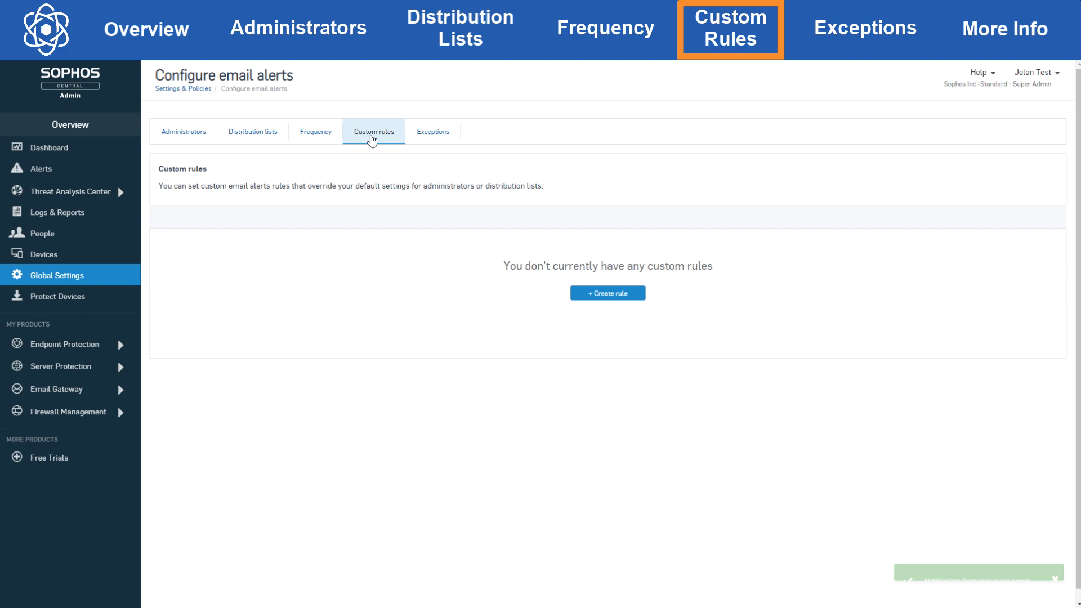
Start a new custom rule for the Admin role and move to recipients, cancelling an extra email address
click(635, 295)
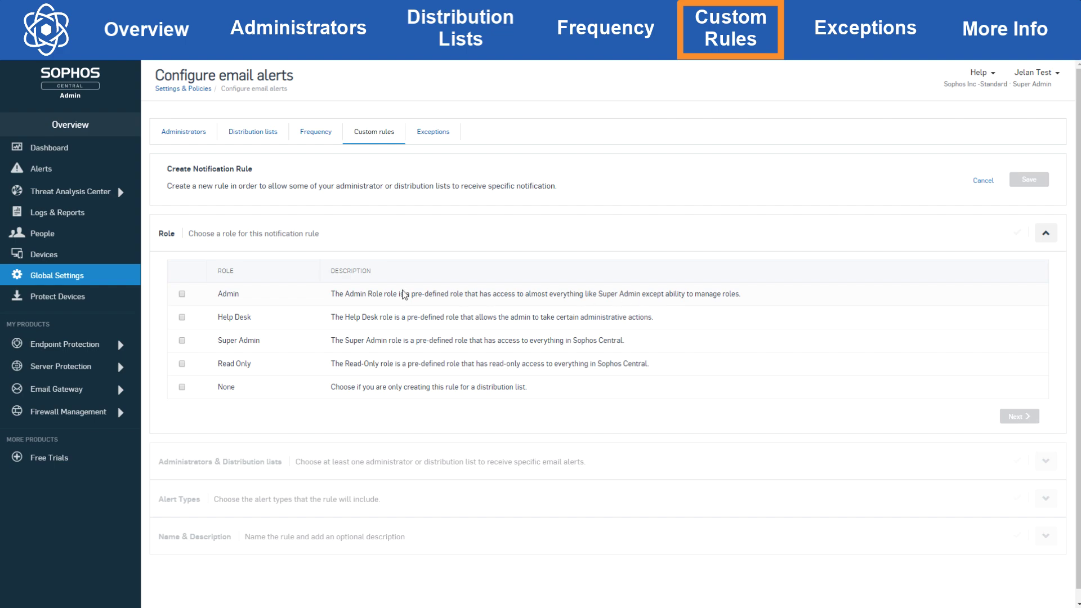
click(182, 294)
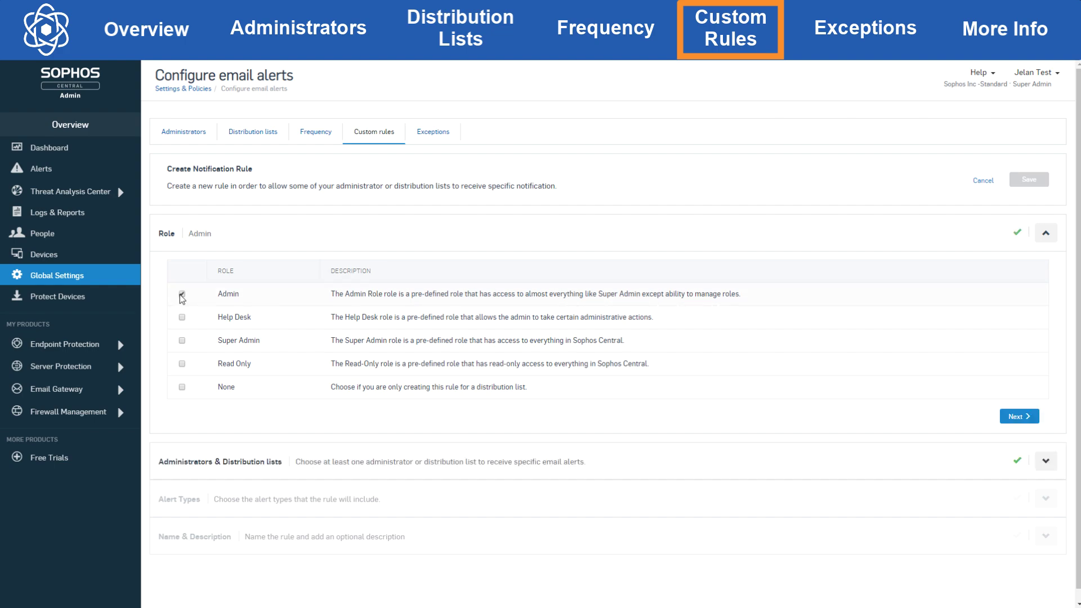
click(182, 387)
click(182, 294)
click(1016, 415)
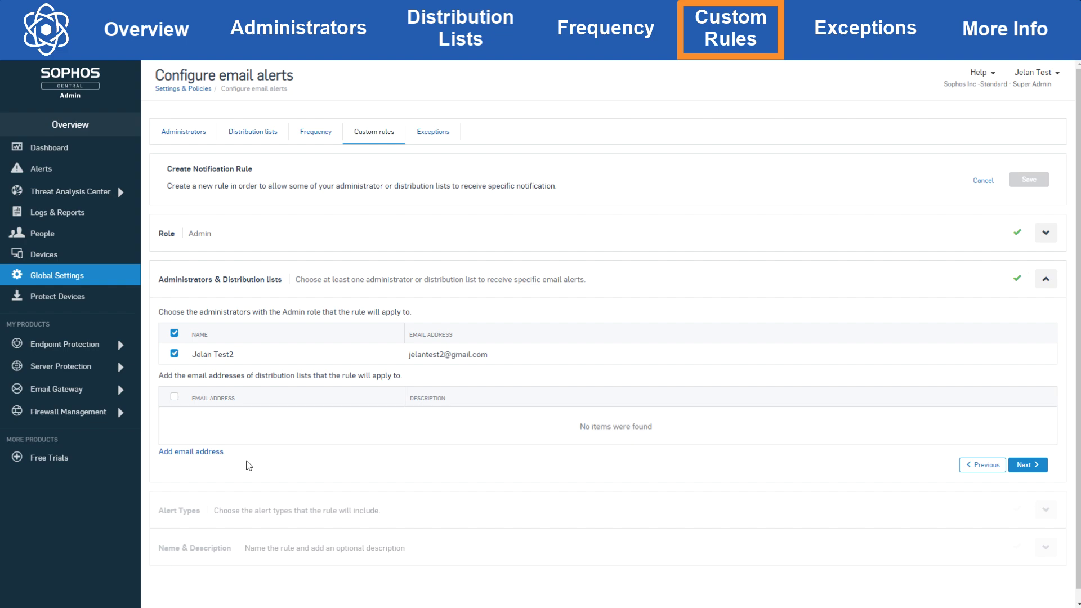
click(209, 456)
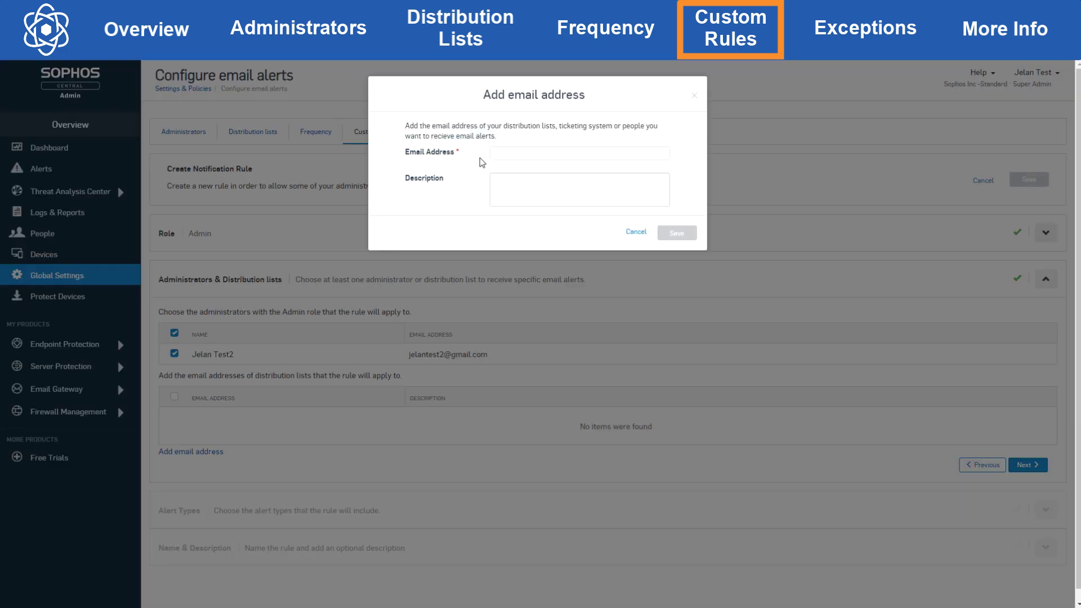
click(636, 232)
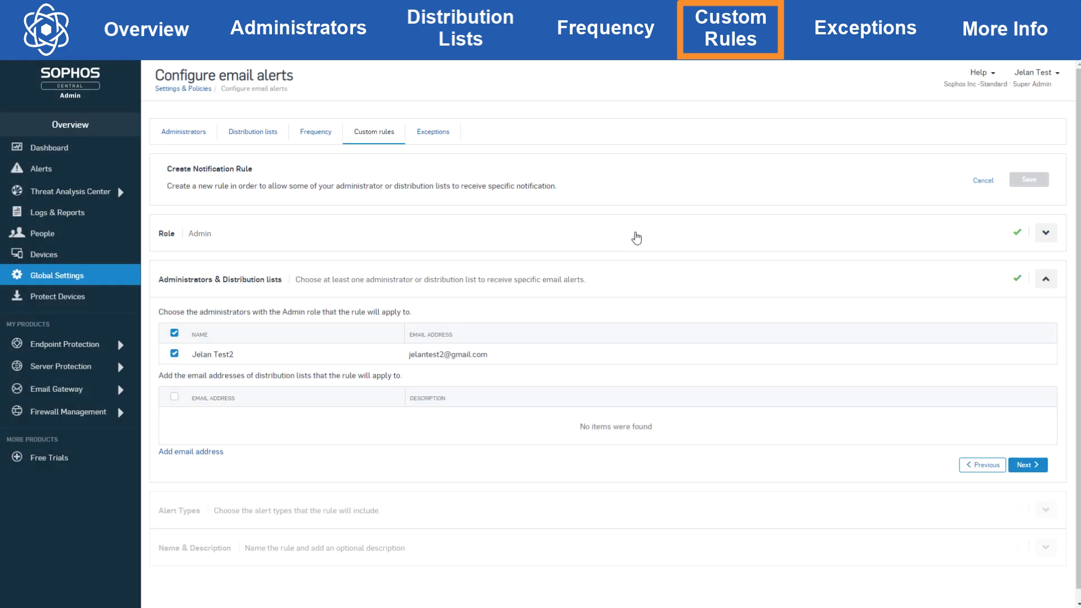
Limit the rule's severity alert types to High and Medium, excluding Info
click(1024, 466)
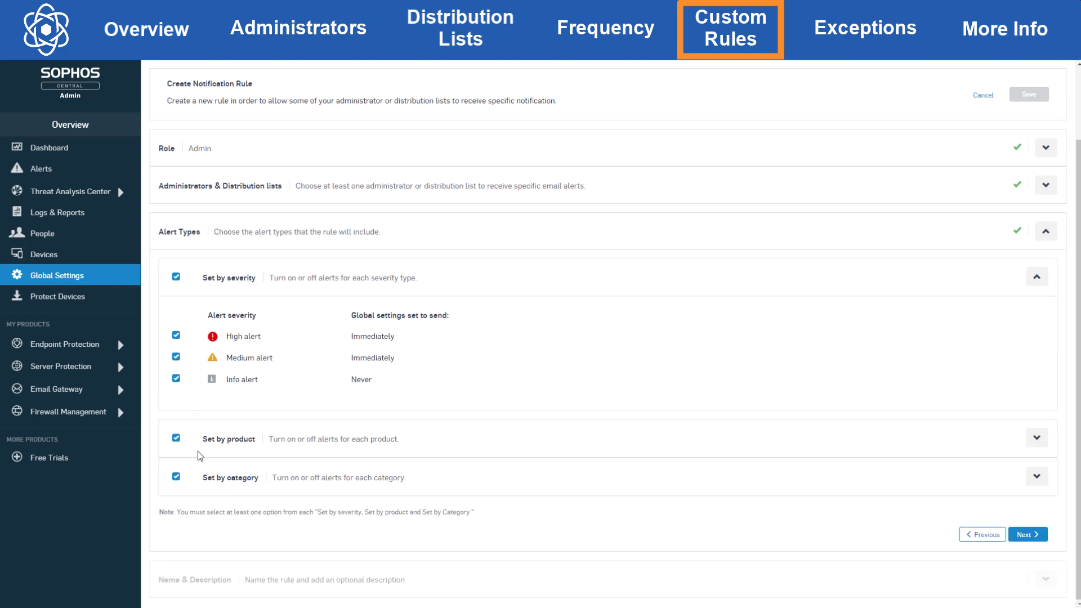
click(176, 277)
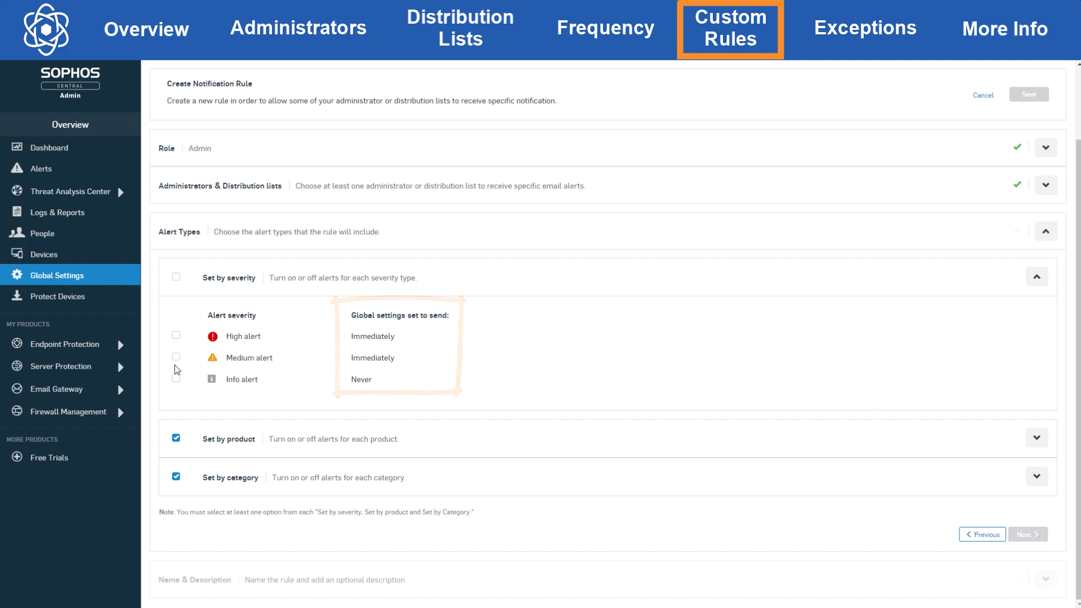
click(178, 278)
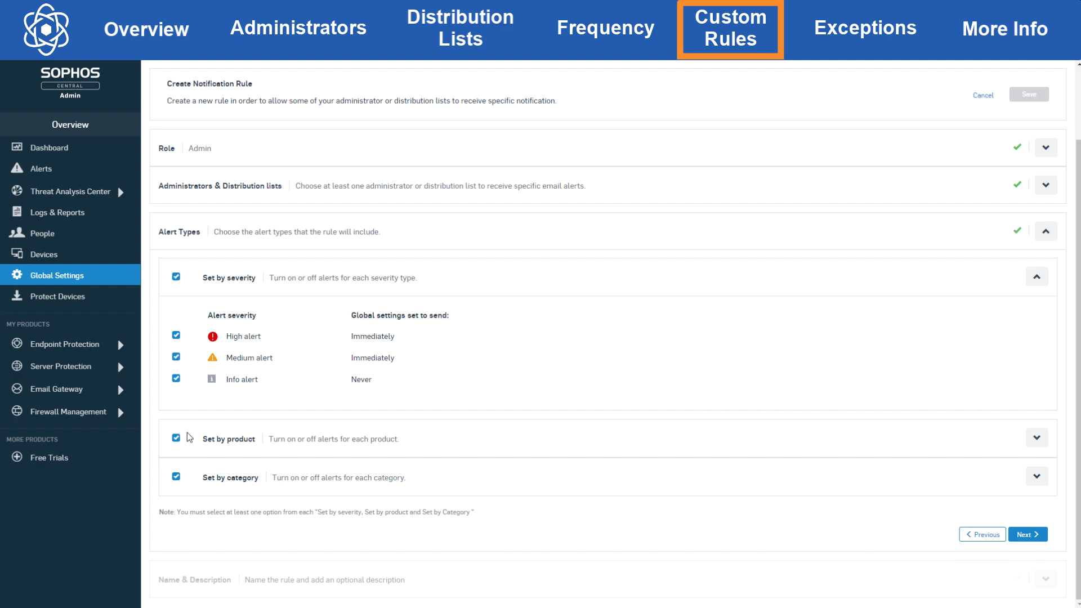
click(177, 379)
Restrict the rule's product alert types to Firewall only
click(1037, 439)
click(176, 297)
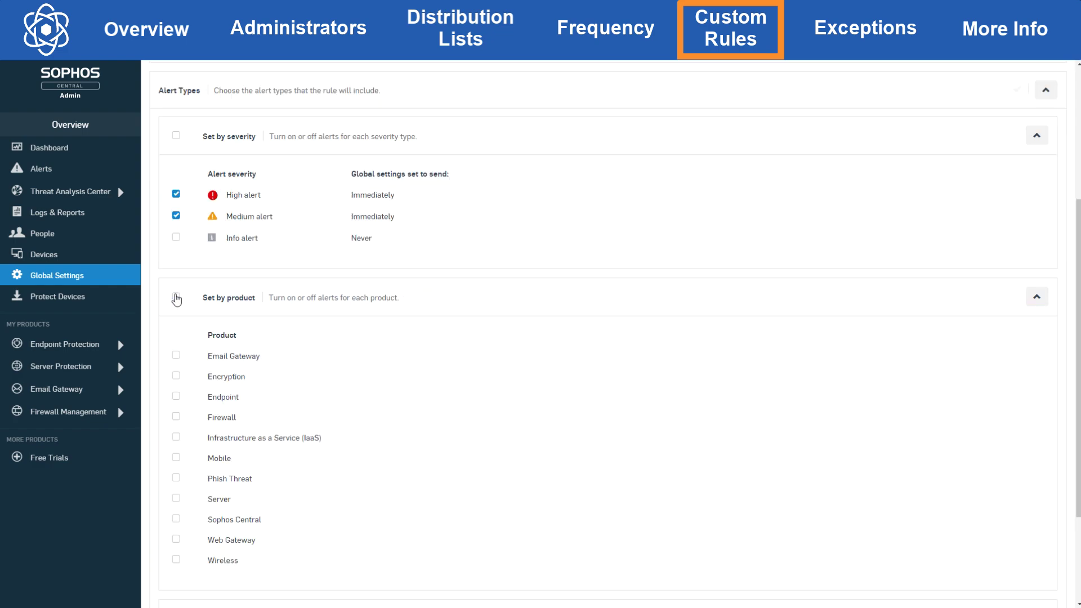
click(177, 416)
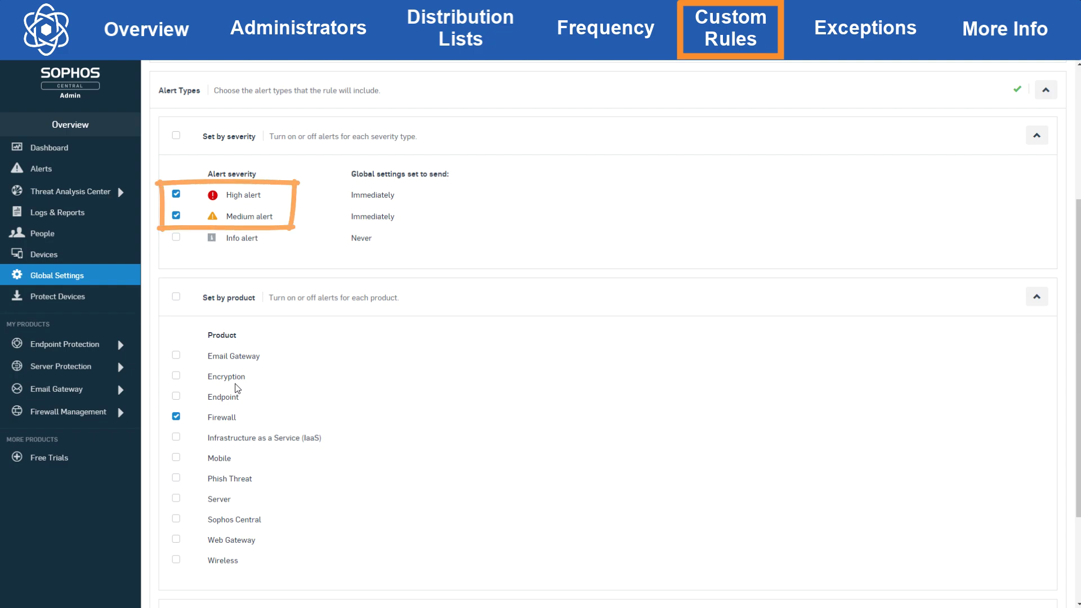
scroll(273, 372, down, 1)
scroll(242, 425, down, 2)
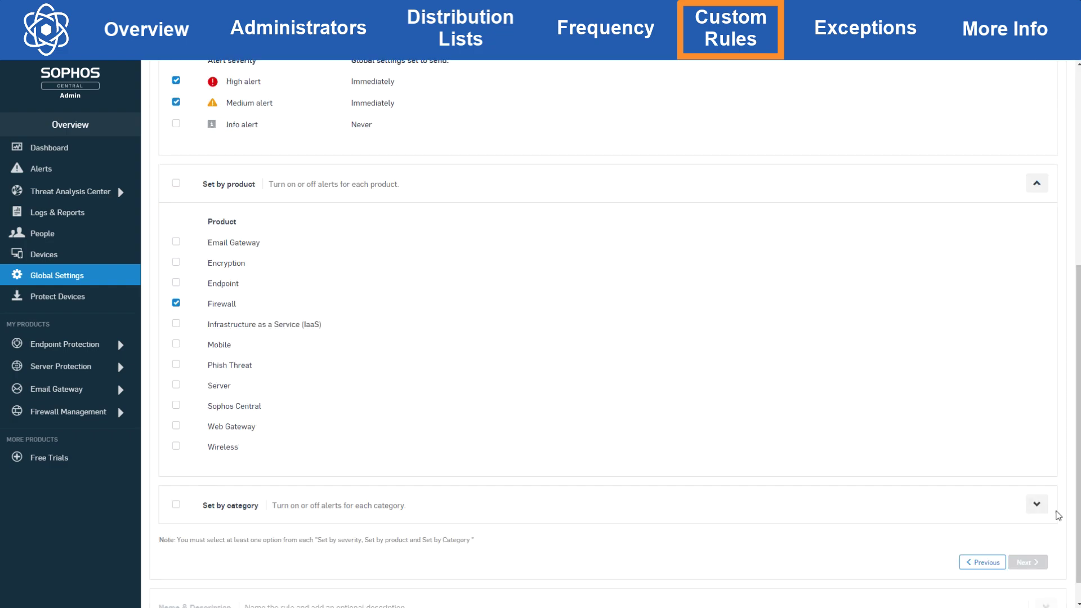
Add the Connectivity category to the alert types and collapse the category, severity and product sections
click(1038, 504)
scroll(504, 415, down, 5)
click(176, 320)
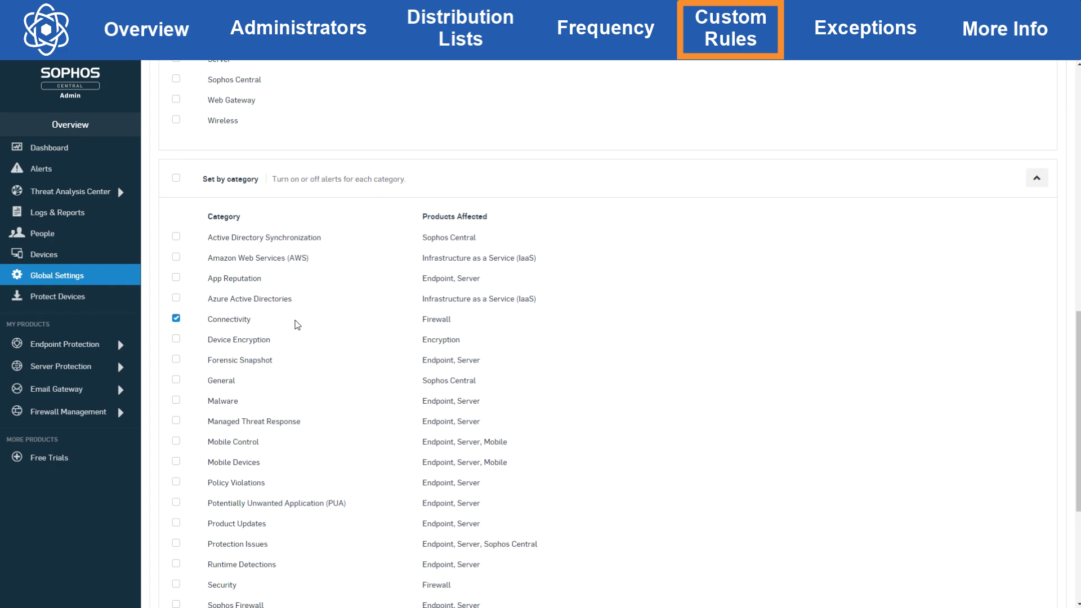
scroll(550, 333, up, 1)
scroll(551, 332, up, 3)
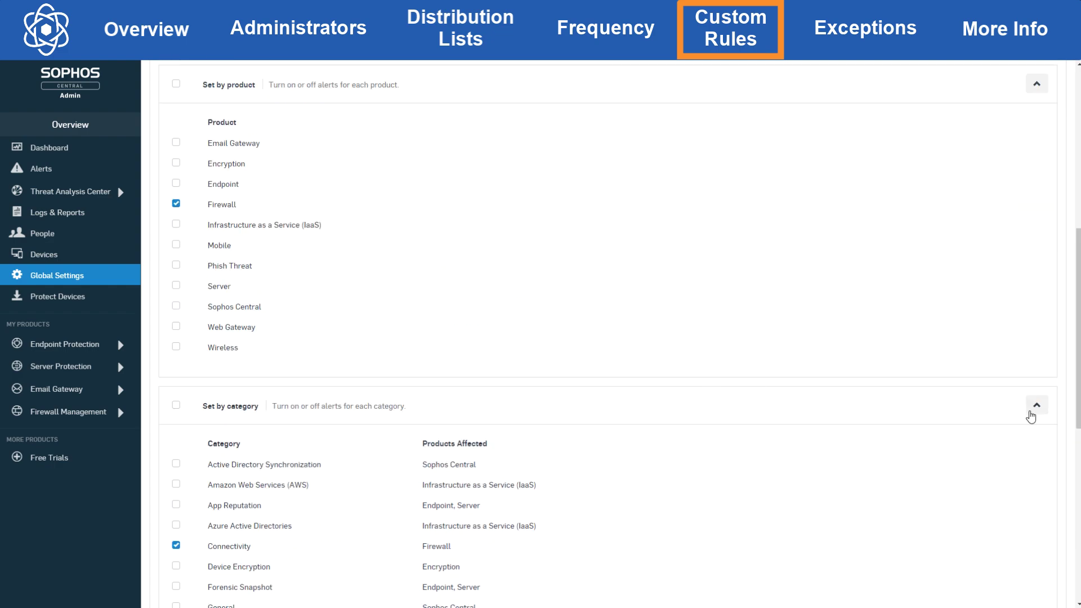
click(1034, 406)
click(1031, 251)
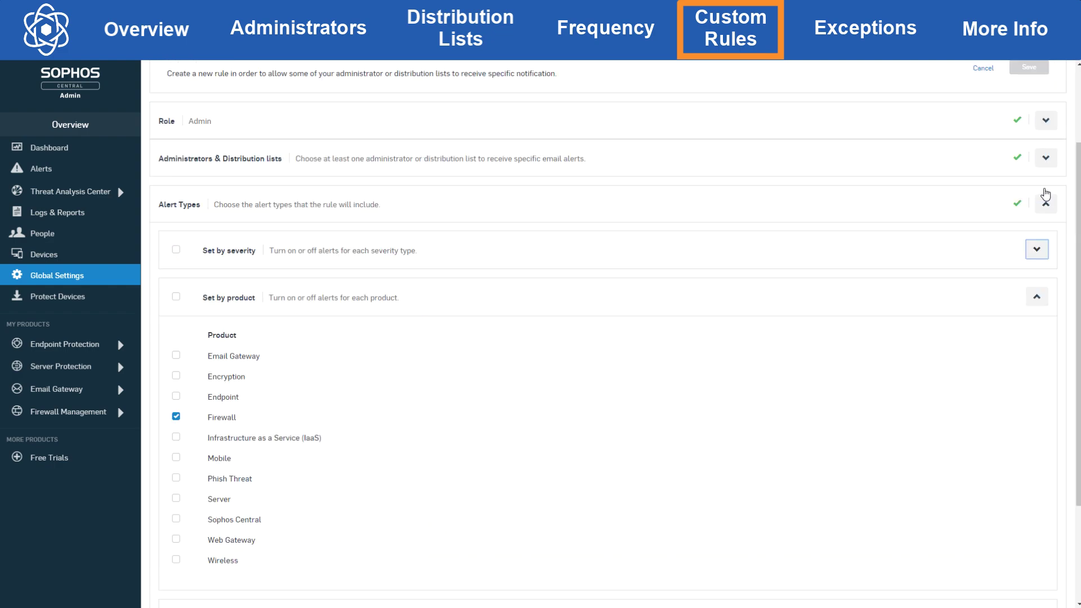
click(1037, 297)
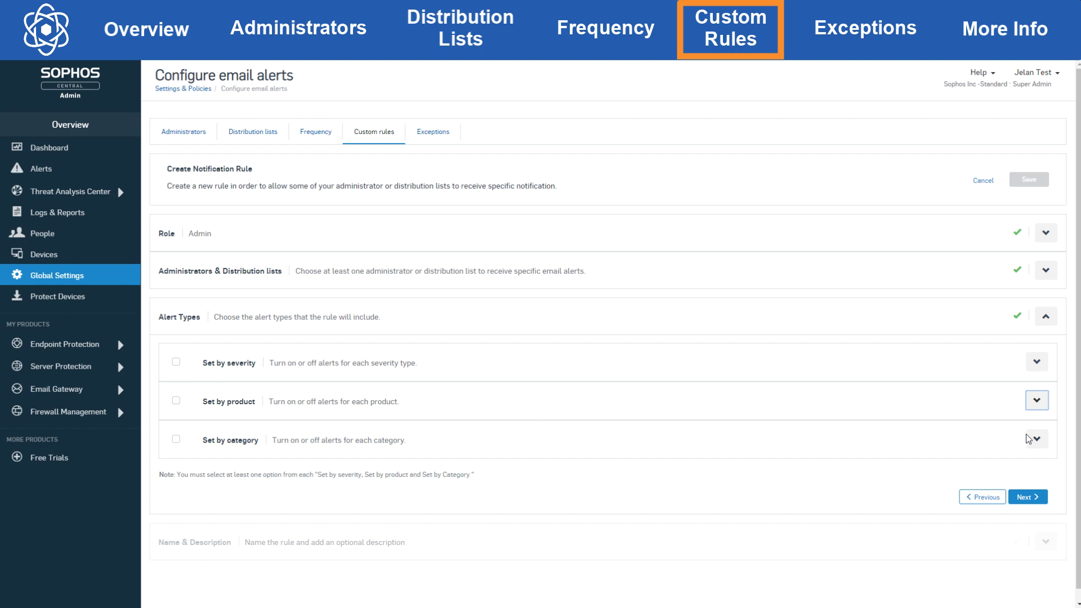
Name the rule 'HIGH/MEDIUM FIREWALL CONNECTIVITY' with description 'Only Send High and Medium Alerts related to Connectivity for Firewalls' and save
click(1029, 497)
click(552, 389)
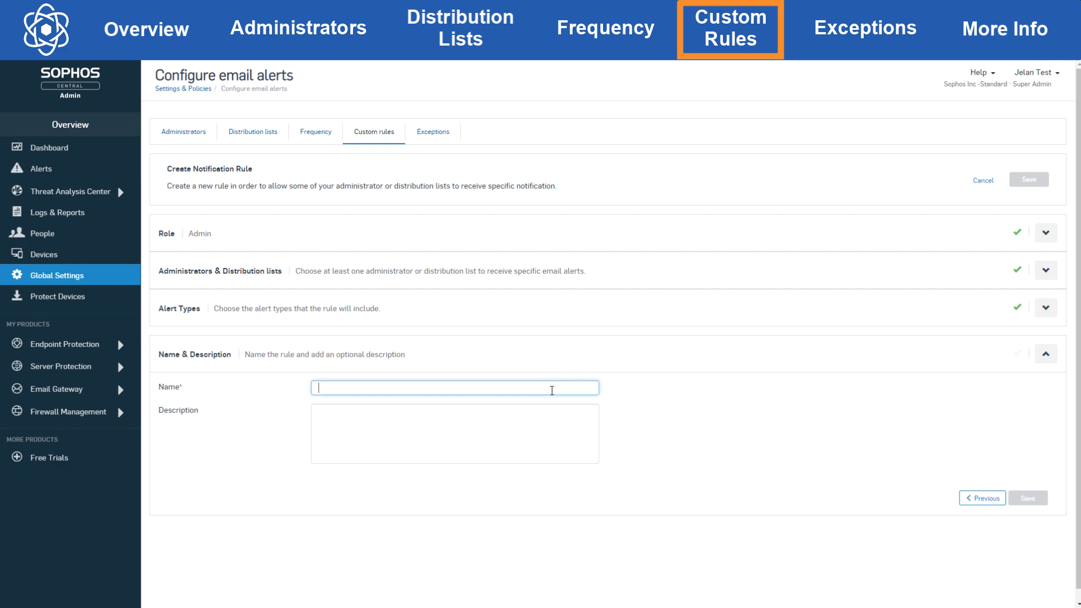
text(HIGH/MEDIUM FIREWALL CONNECTIV)
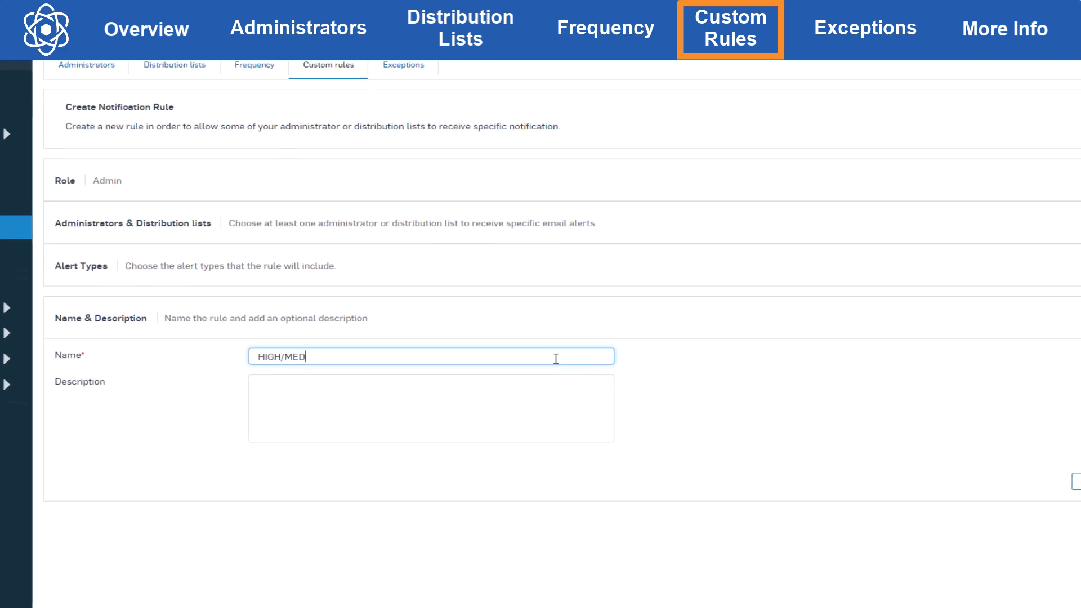
text(ITY)
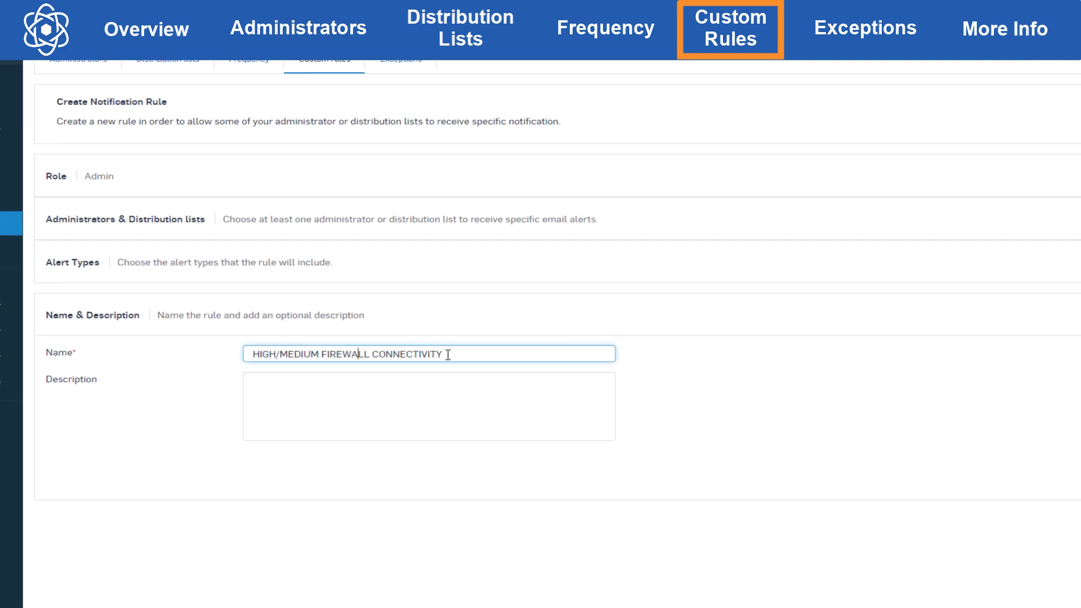
click(462, 385)
text(Only Send High and Medium Alerts related to Connectiv)
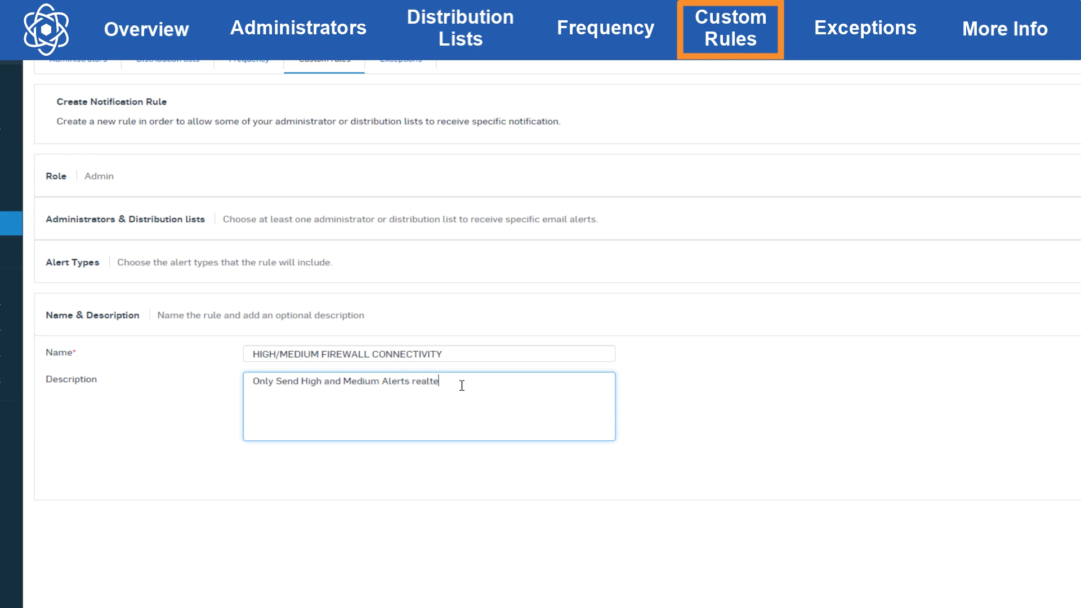
text(ity for Firewalls)
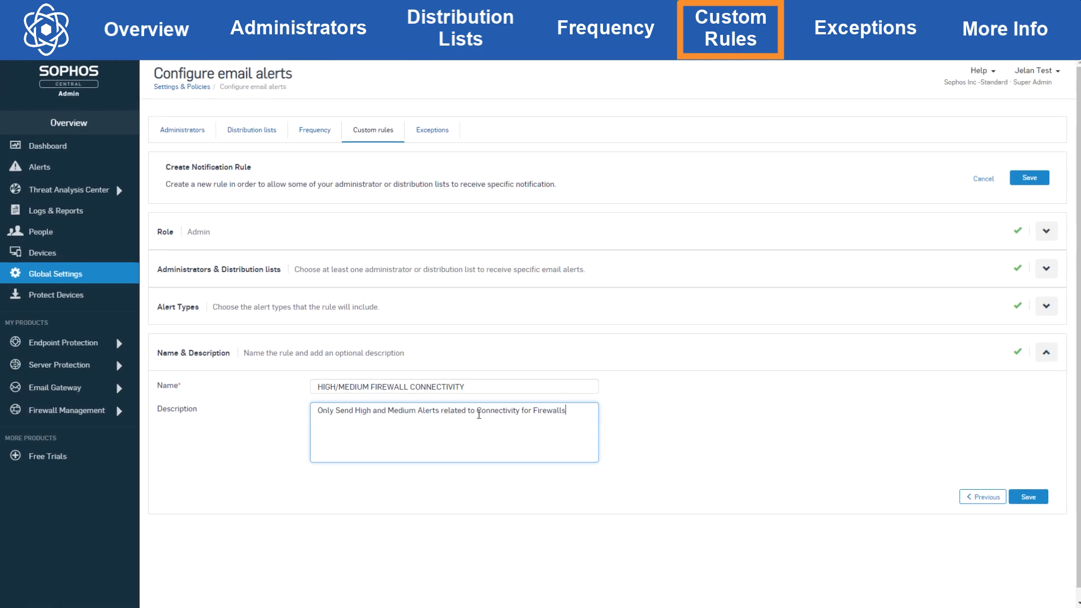
click(1011, 499)
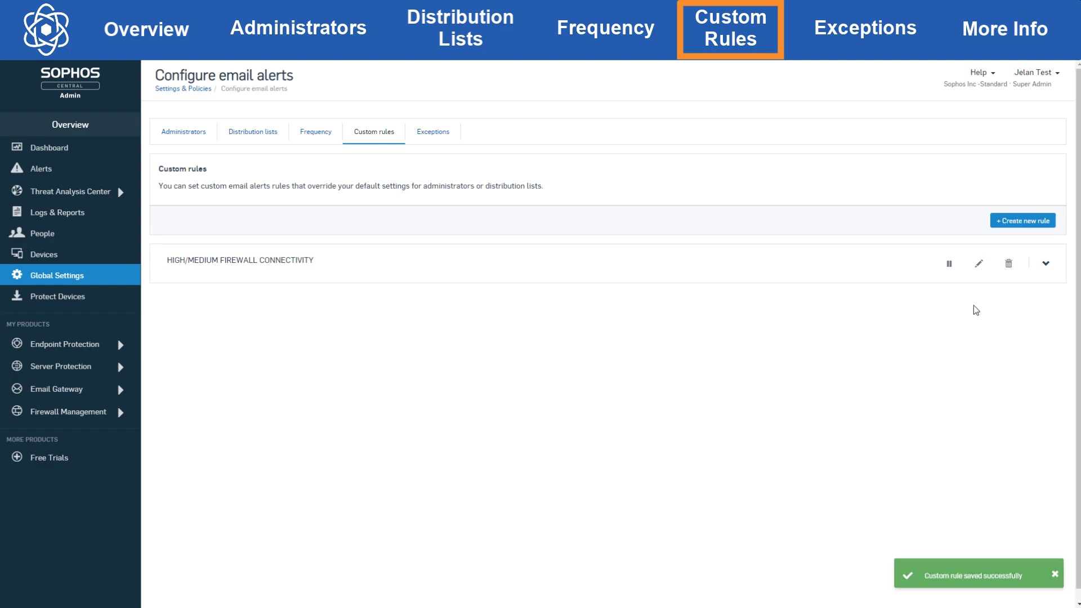
Pause the HIGH/MEDIUM FIREWALL CONNECTIVITY rule, then browse the tabs back to Custom rules
click(951, 262)
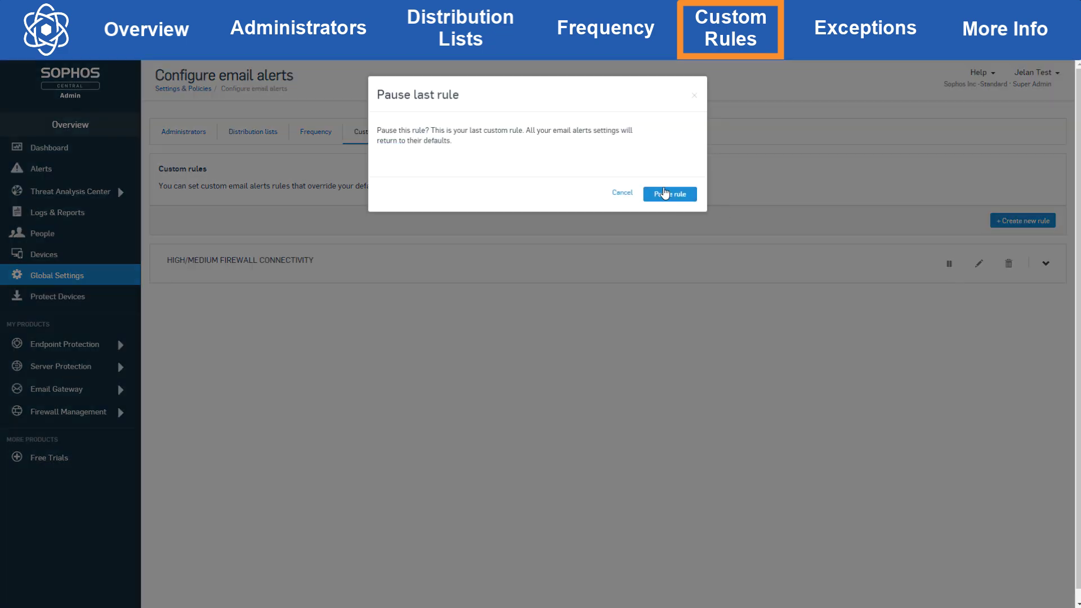
click(664, 194)
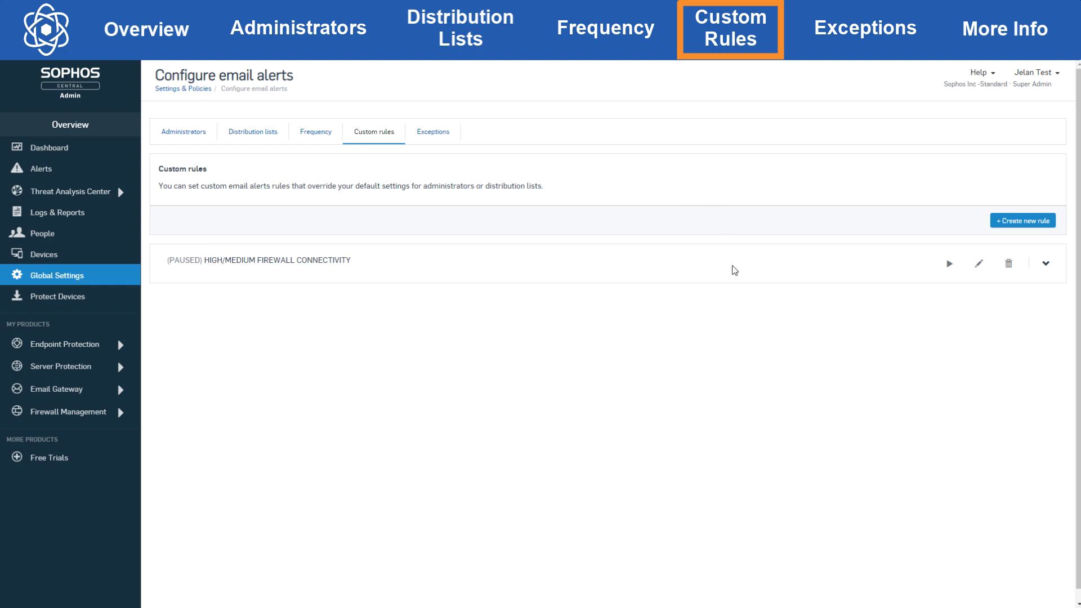
click(204, 139)
click(249, 138)
click(206, 141)
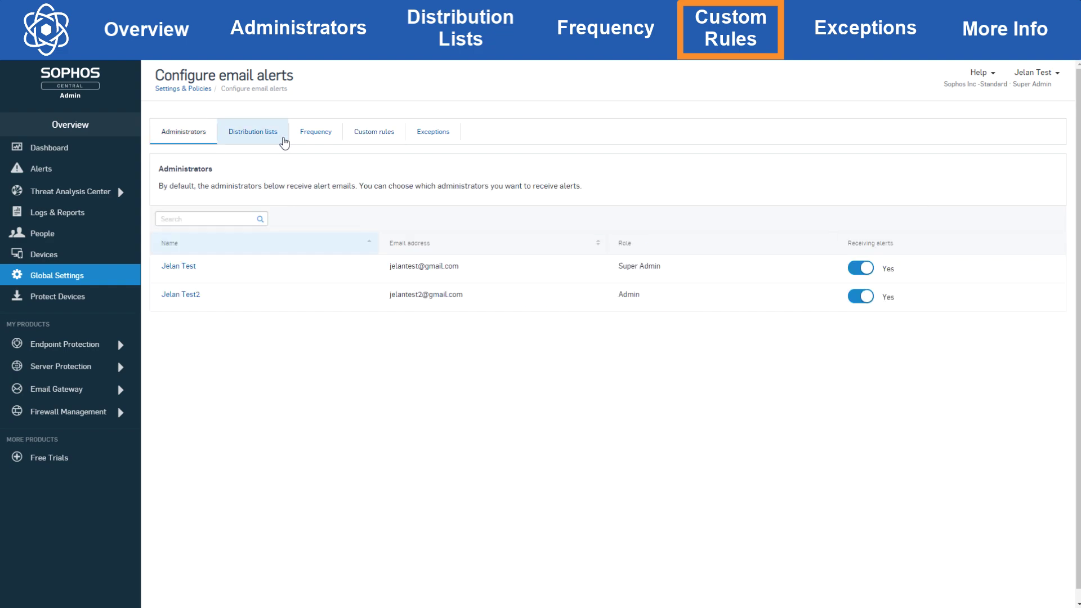
click(374, 134)
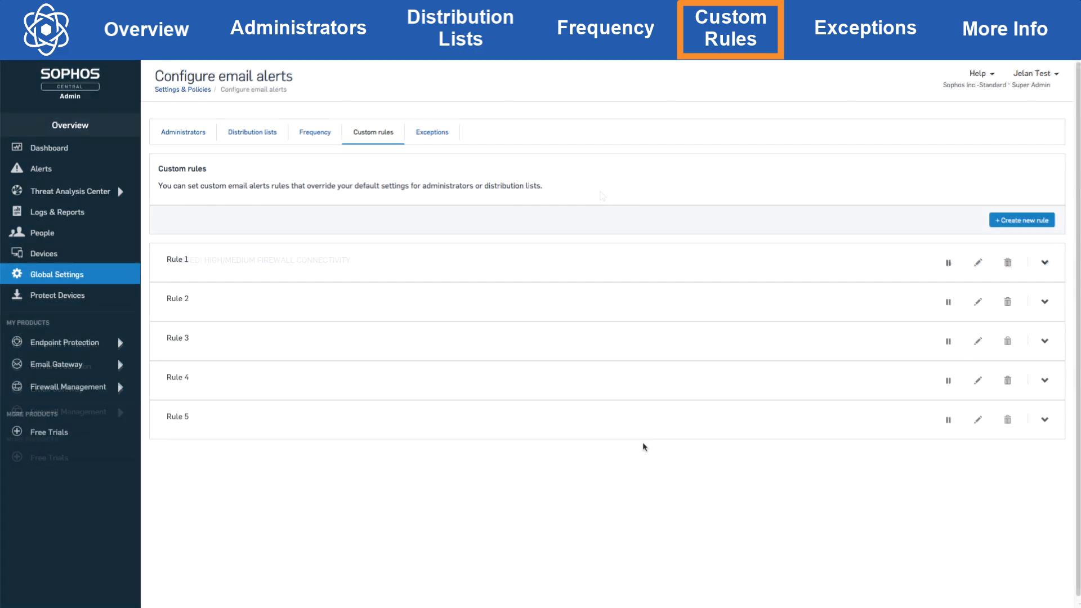
Pause Rule 5 and another numbered rule, confirming each pause
click(948, 420)
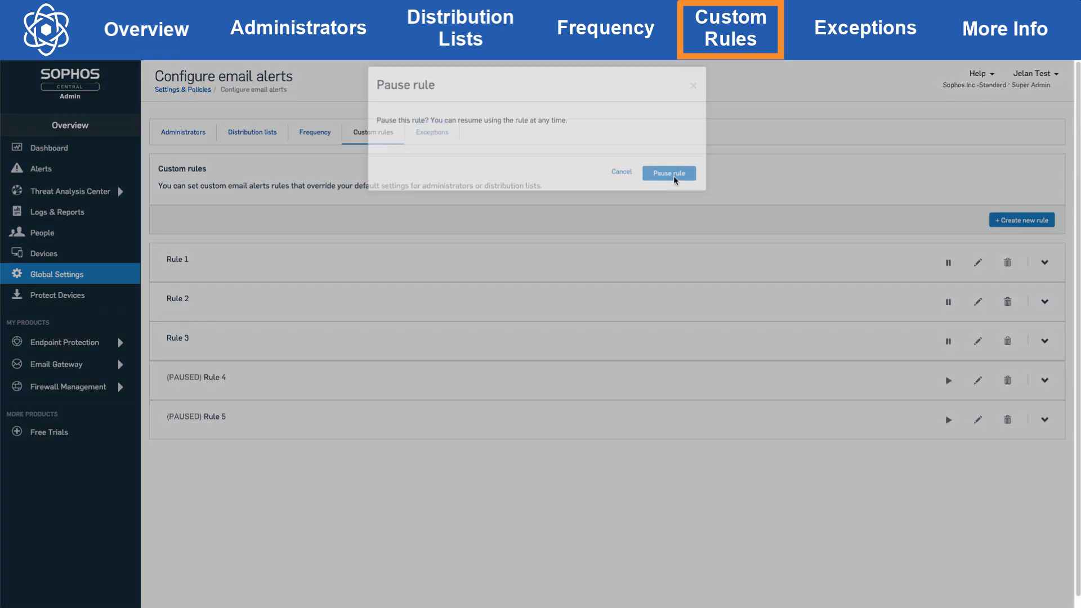
click(670, 175)
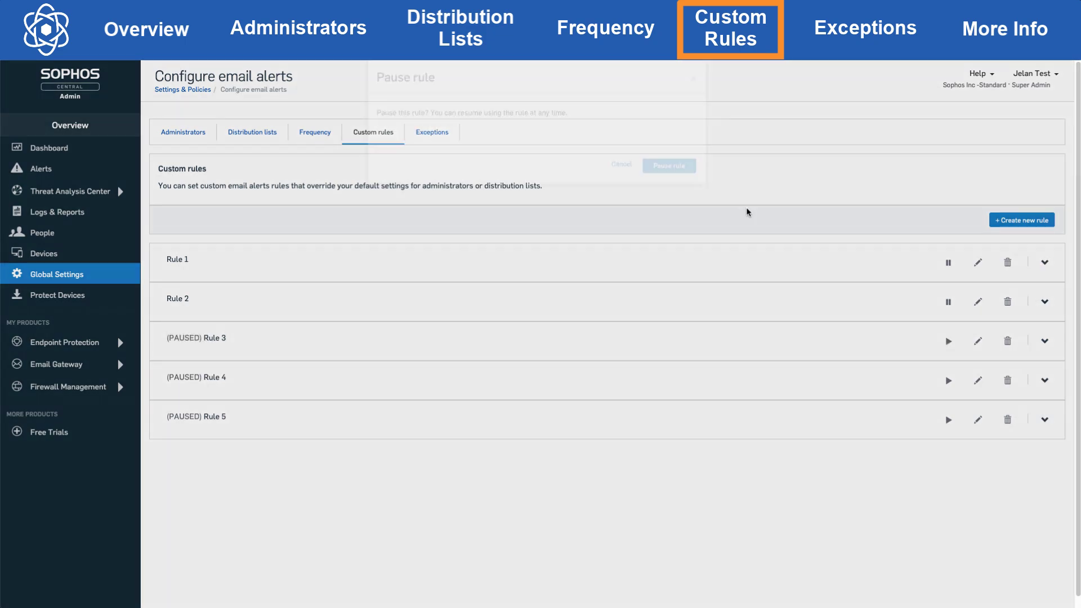
click(948, 302)
click(657, 183)
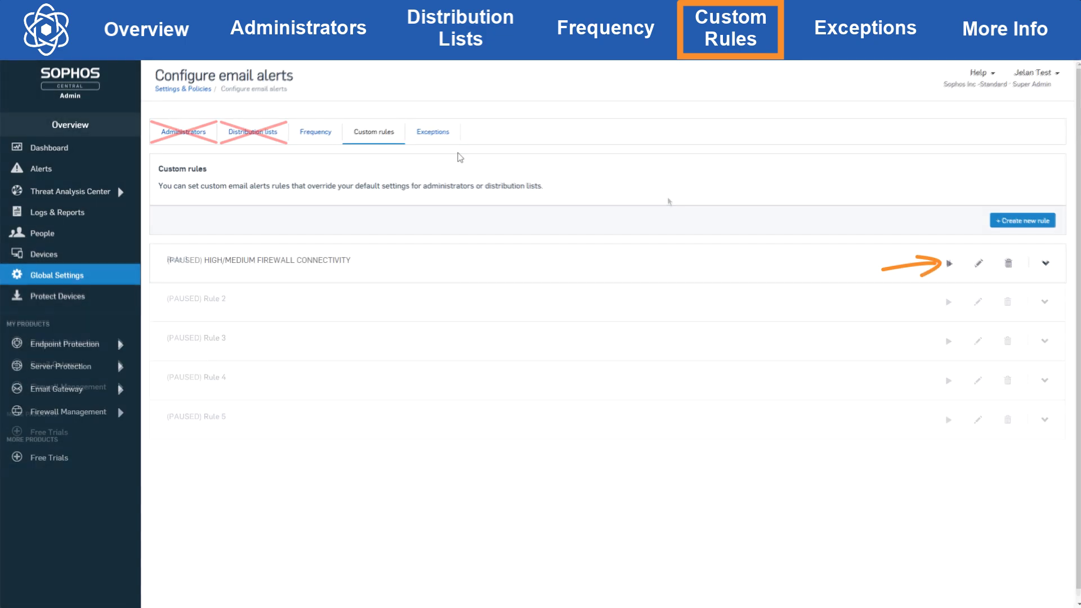
Open and leave the firewall rule's editor, cancel its deletion, toggle its details, then view Exceptions
click(979, 265)
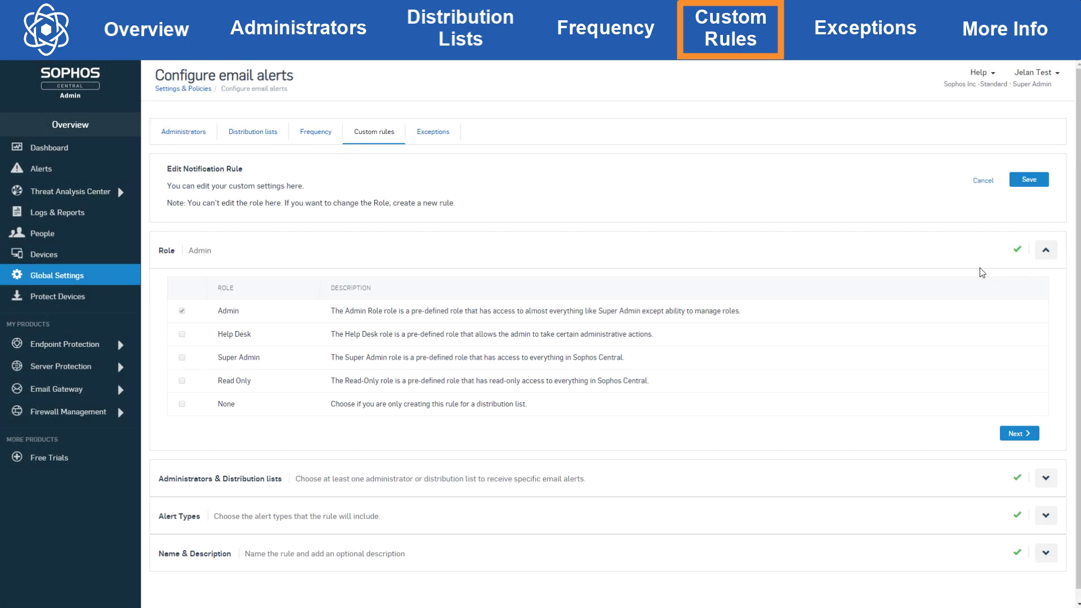
click(983, 181)
click(1008, 264)
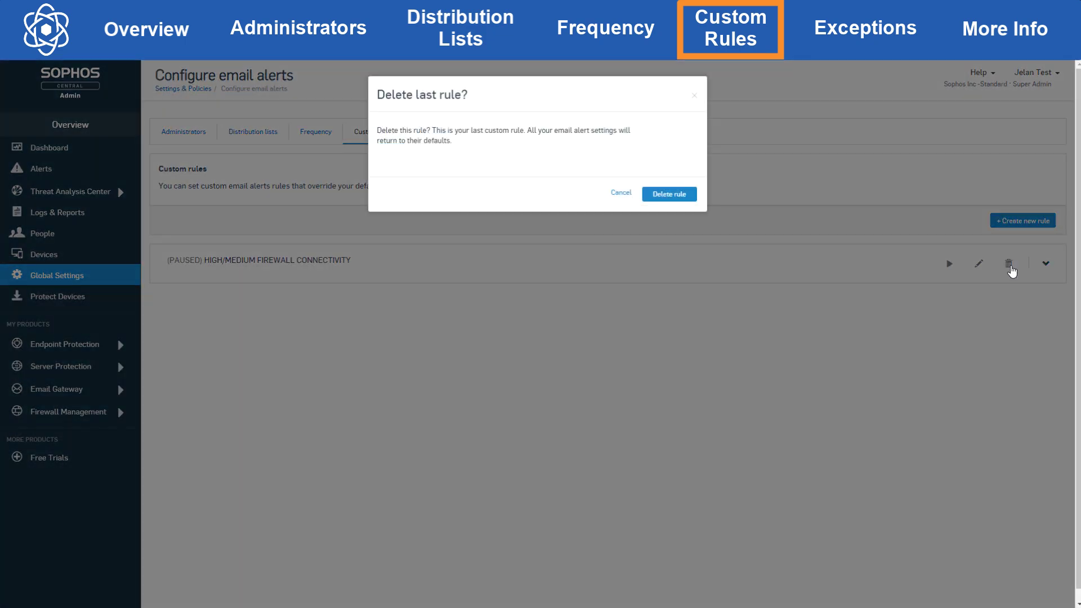
click(621, 193)
click(1046, 263)
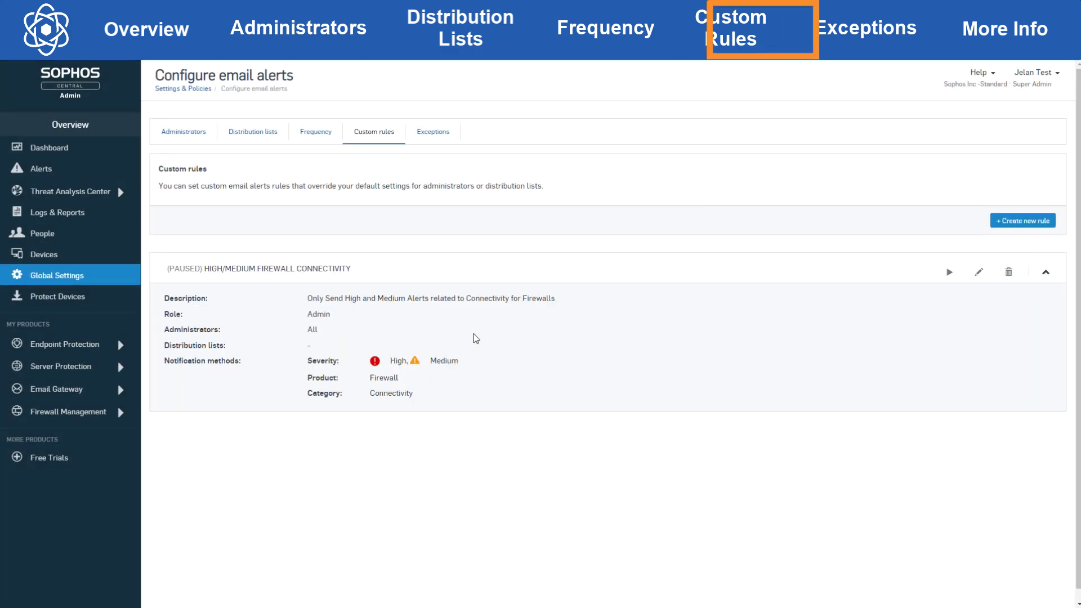
key(Return)
click(442, 137)
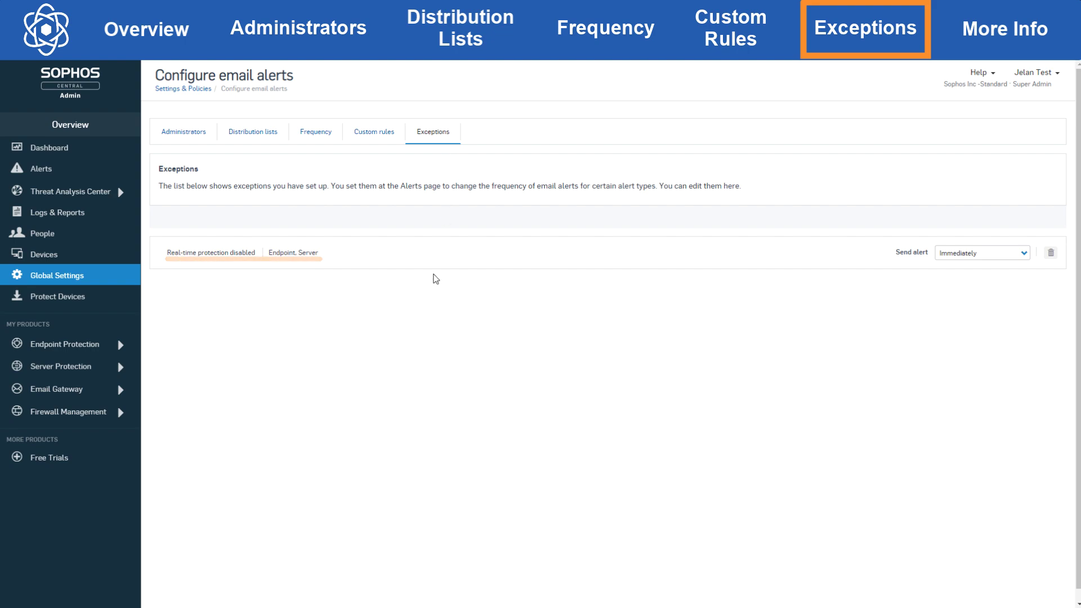
From the full alerts list, set the Real-time protection disabled alert's email frequency to Immediately
click(948, 253)
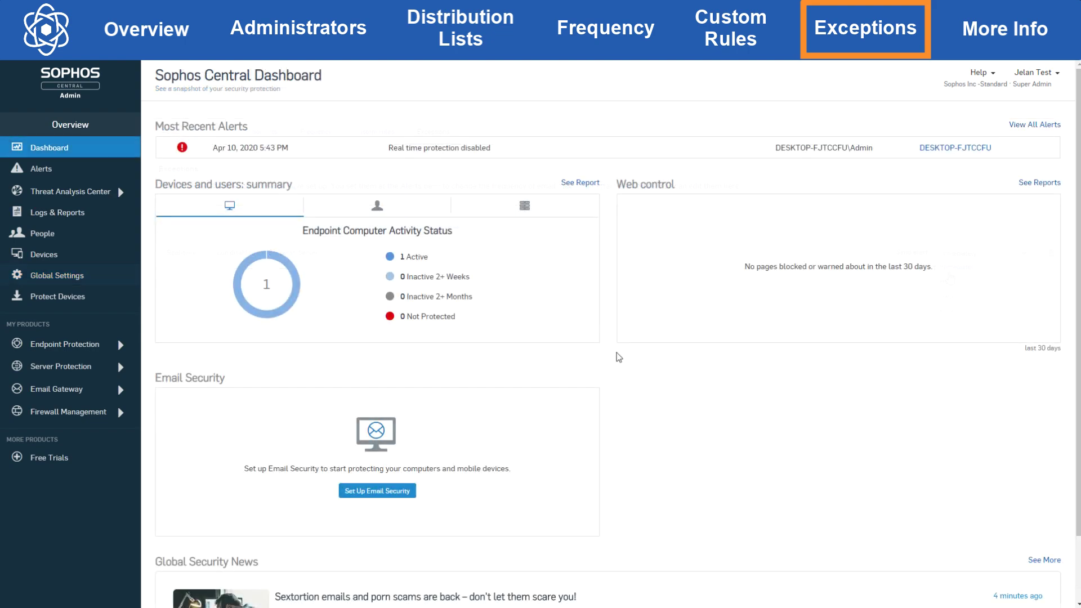
click(1043, 128)
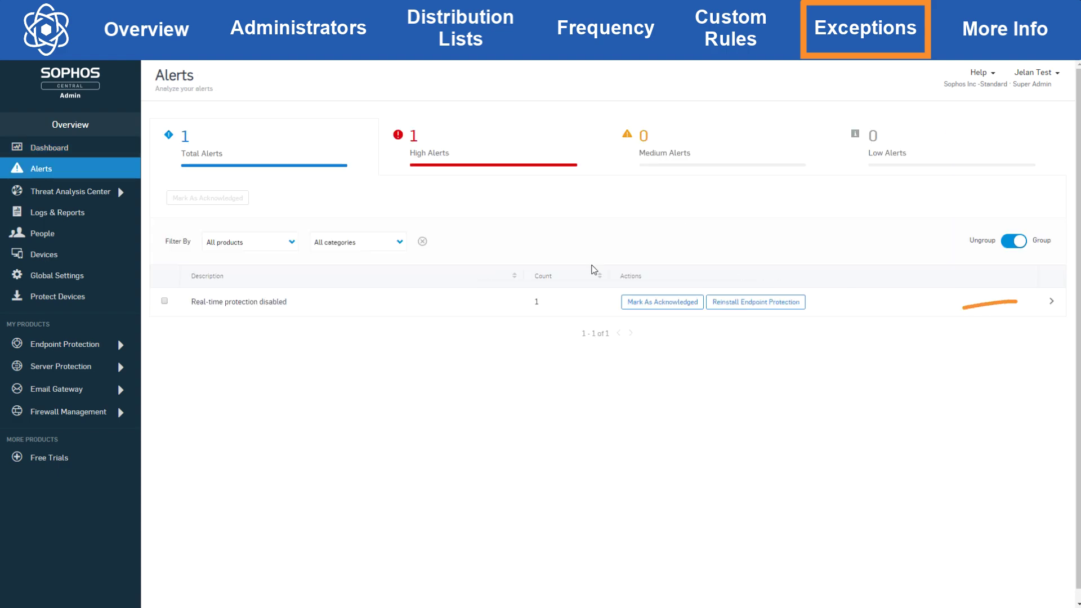
click(1051, 301)
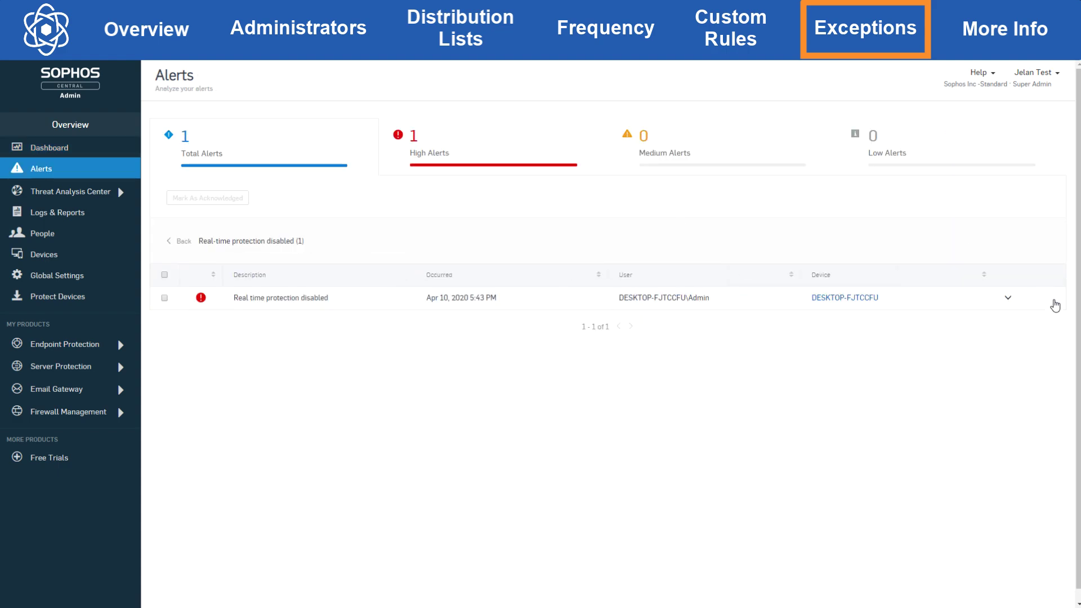
click(1009, 300)
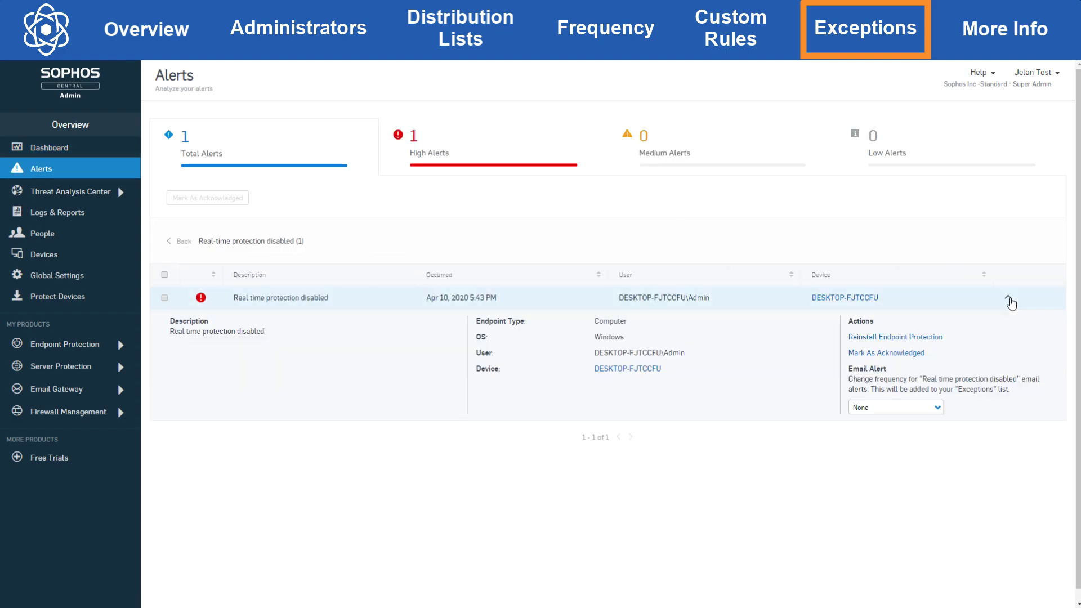
click(893, 408)
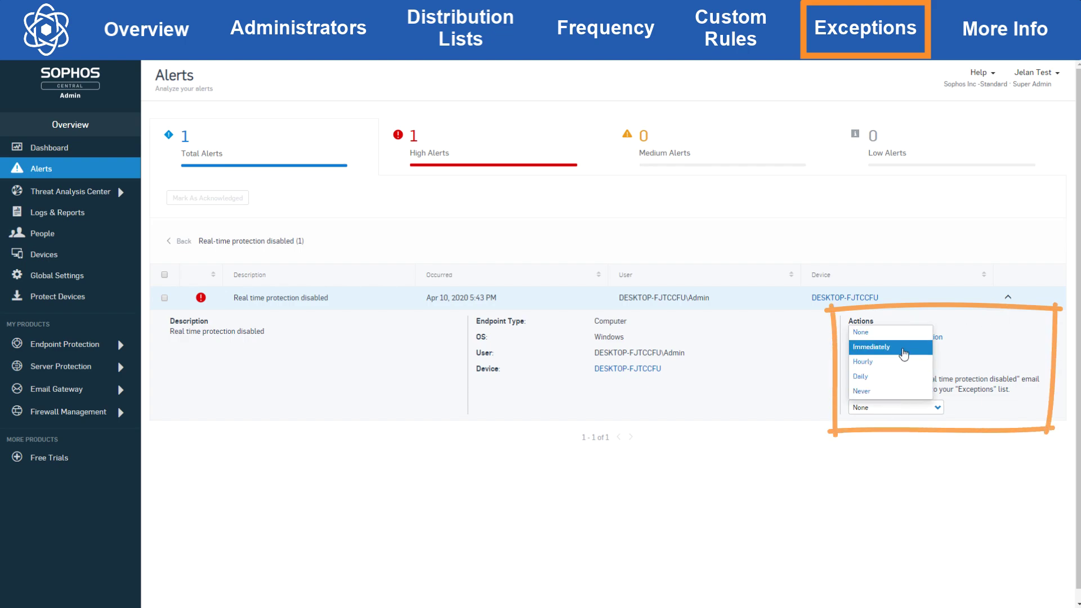
click(903, 351)
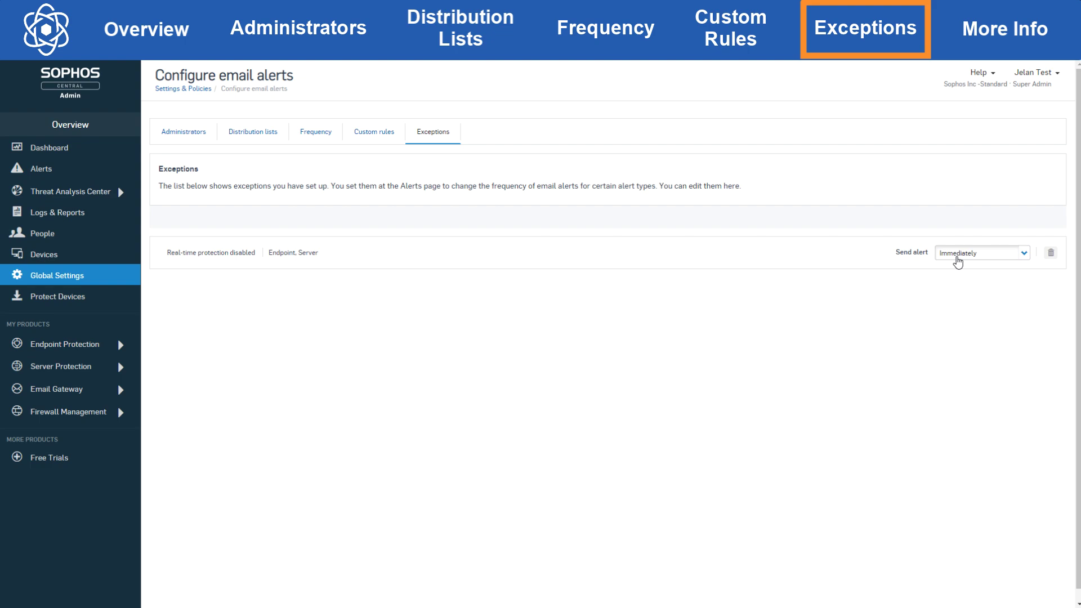
click(956, 254)
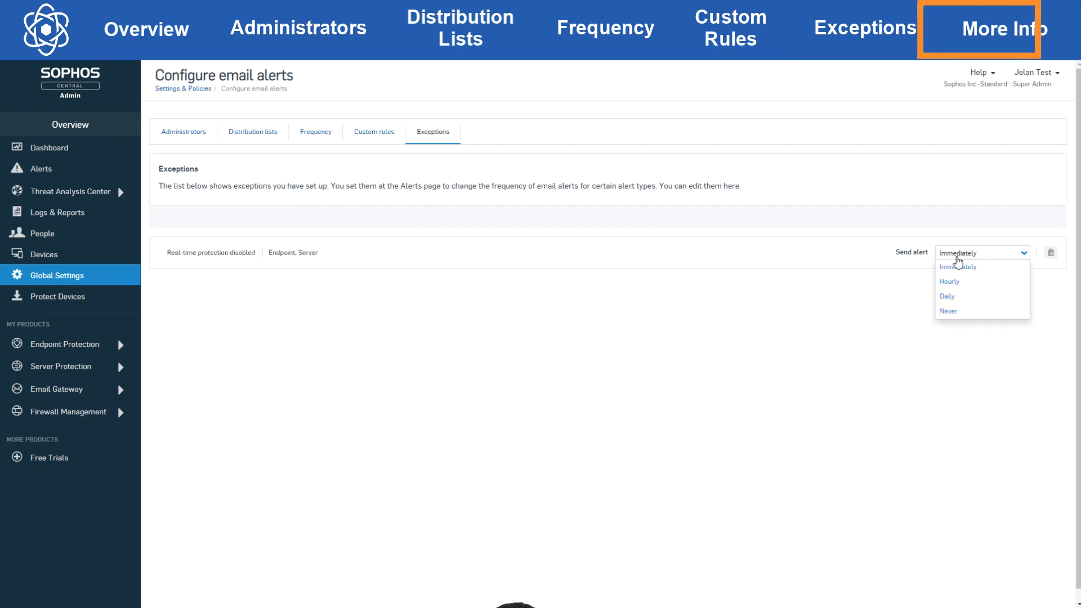